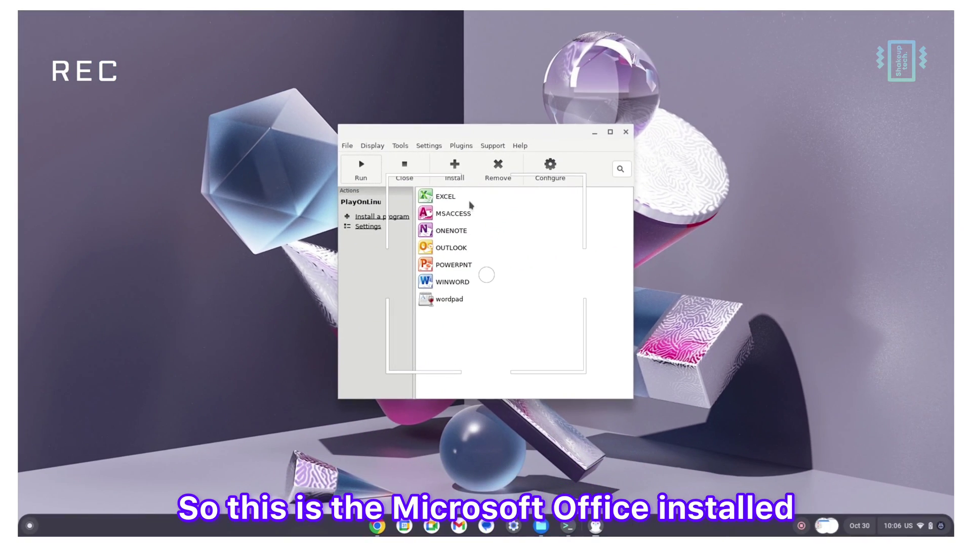
- Select WINWORD among the installed Office programs and launch Word 2010
click(472, 213)
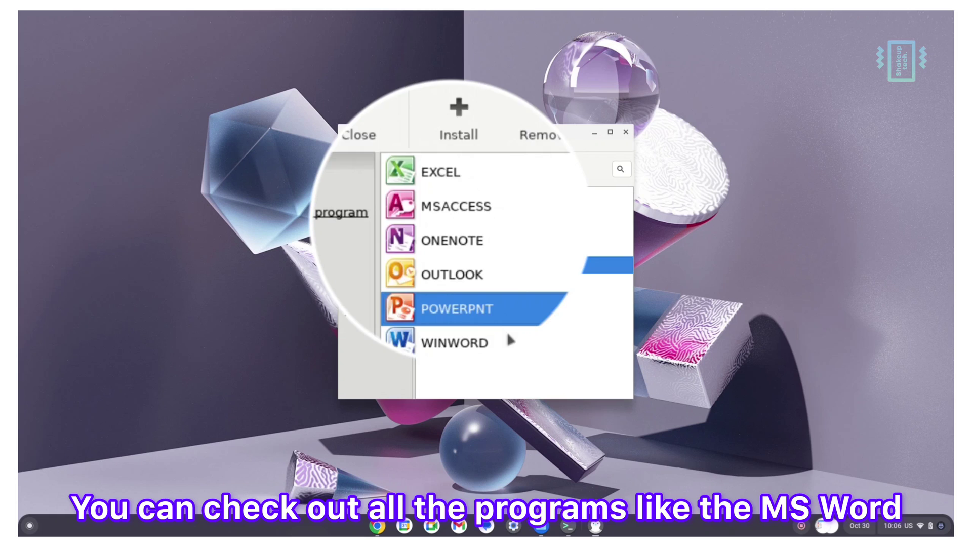
click(479, 282)
double_click(486, 286)
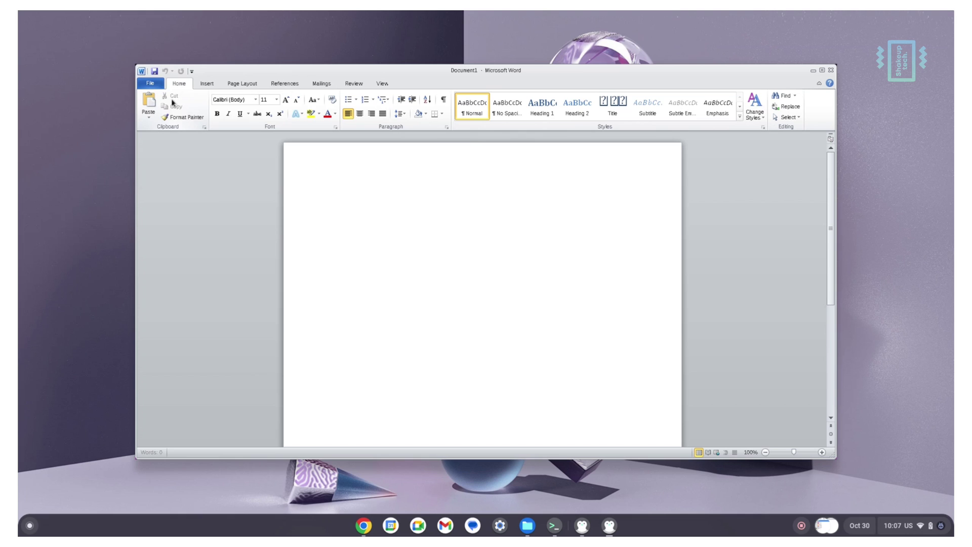
- Browse Word's File Info page, then the Insert, Page Layout, References and Mailings tabs
click(150, 83)
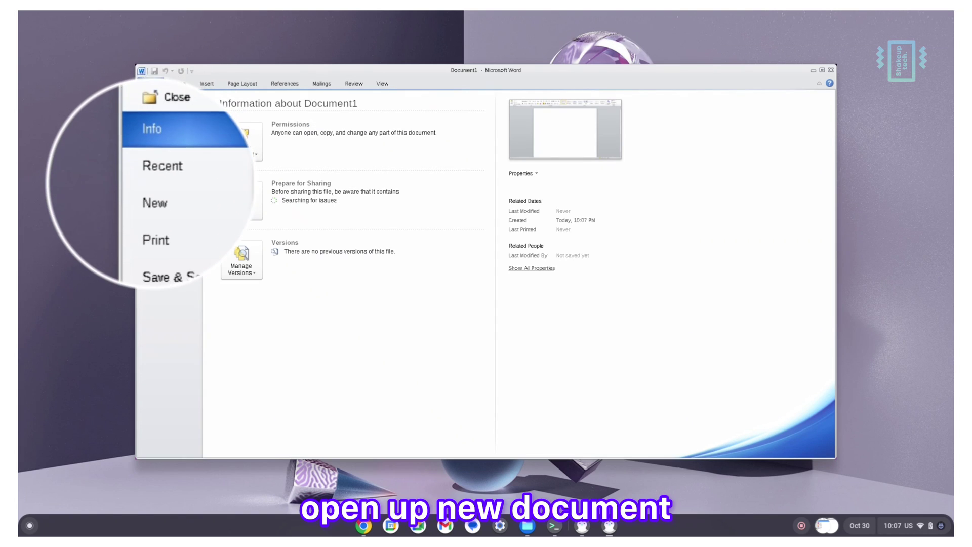
click(159, 85)
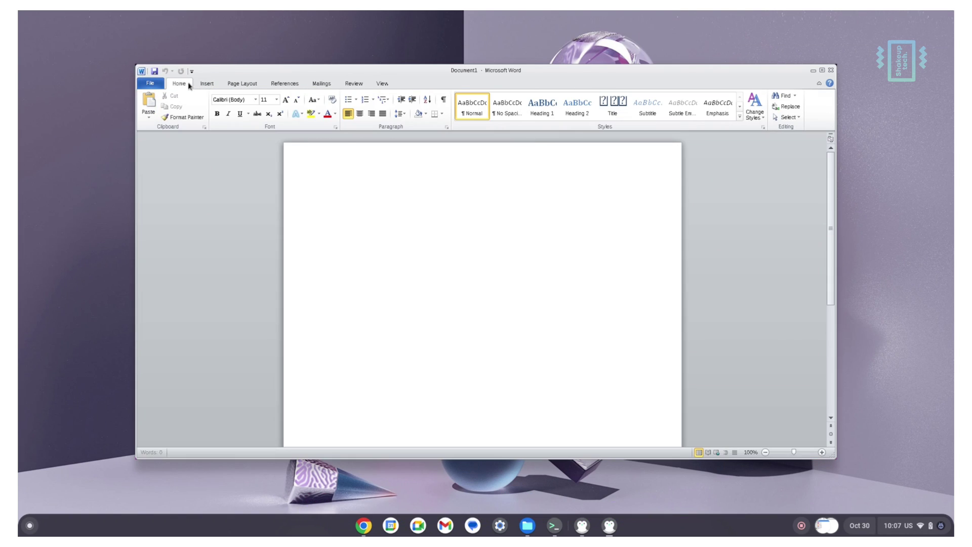
click(206, 83)
click(242, 83)
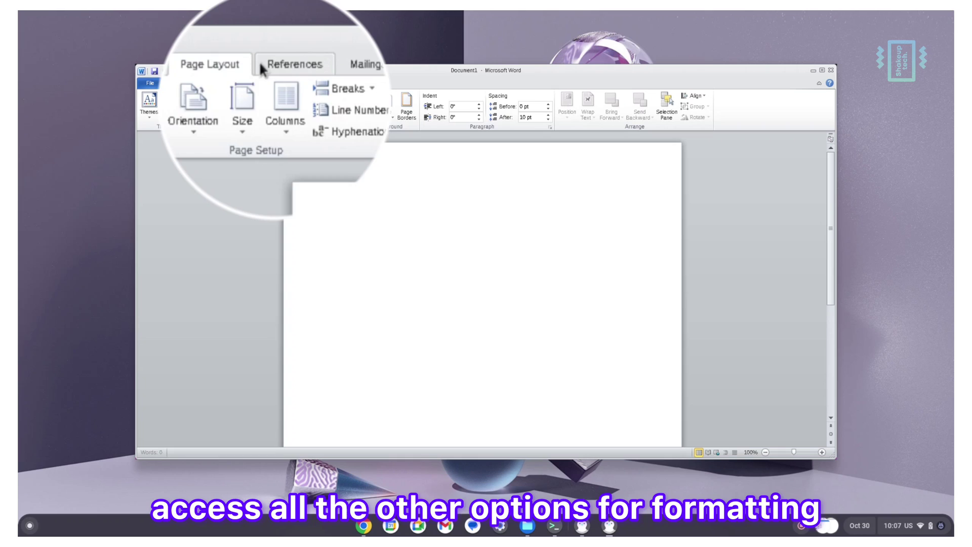
click(283, 83)
click(317, 83)
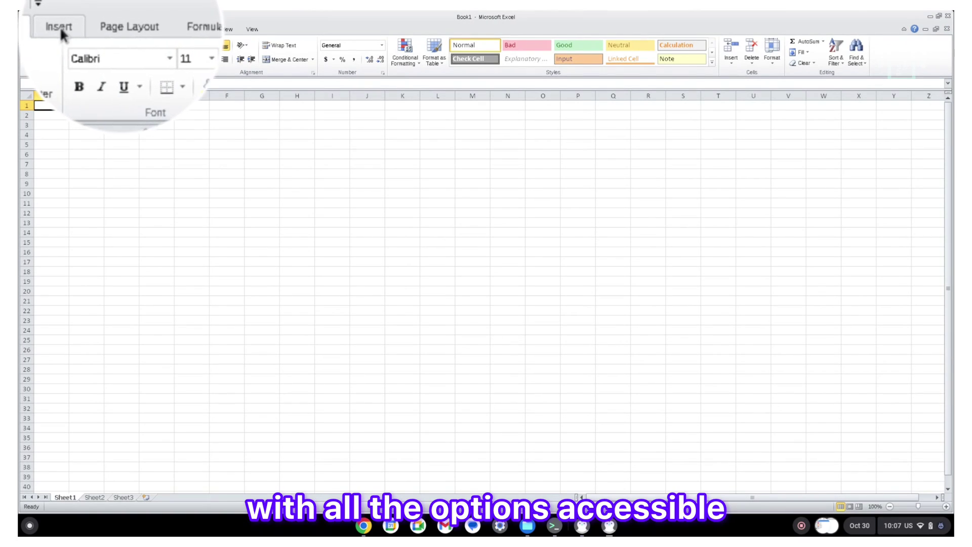
- Browse Excel's Insert, Page Layout, Formulas, Data and Review ribbon tabs
click(89, 29)
click(108, 31)
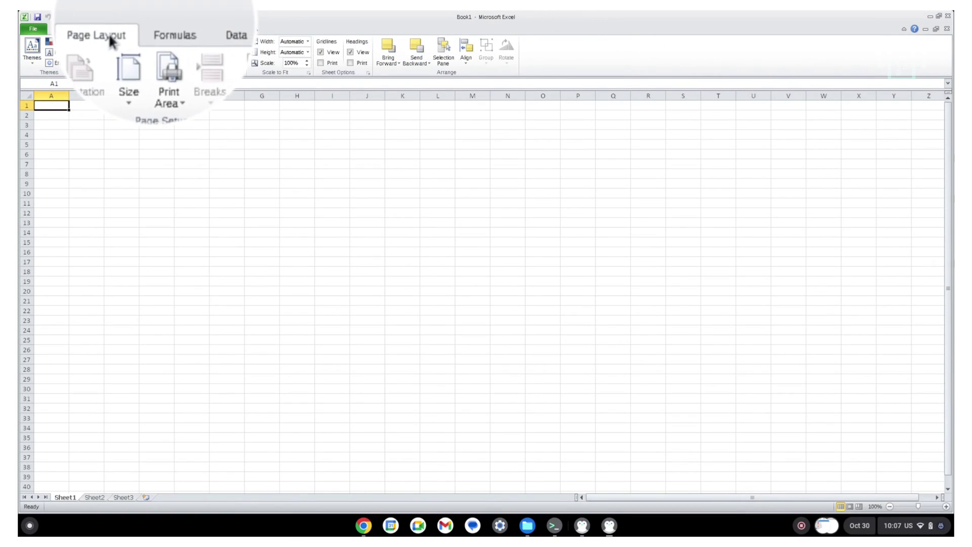
click(157, 30)
click(197, 31)
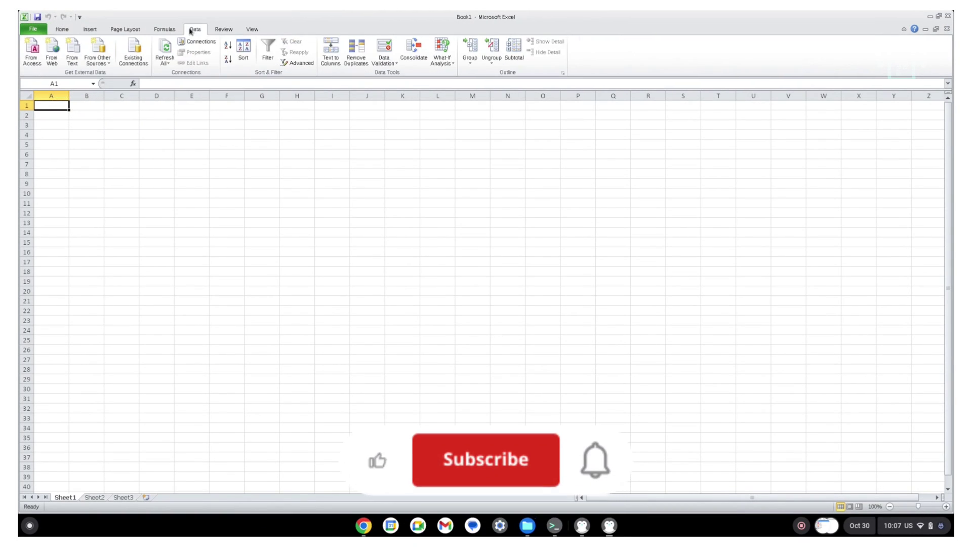
click(223, 28)
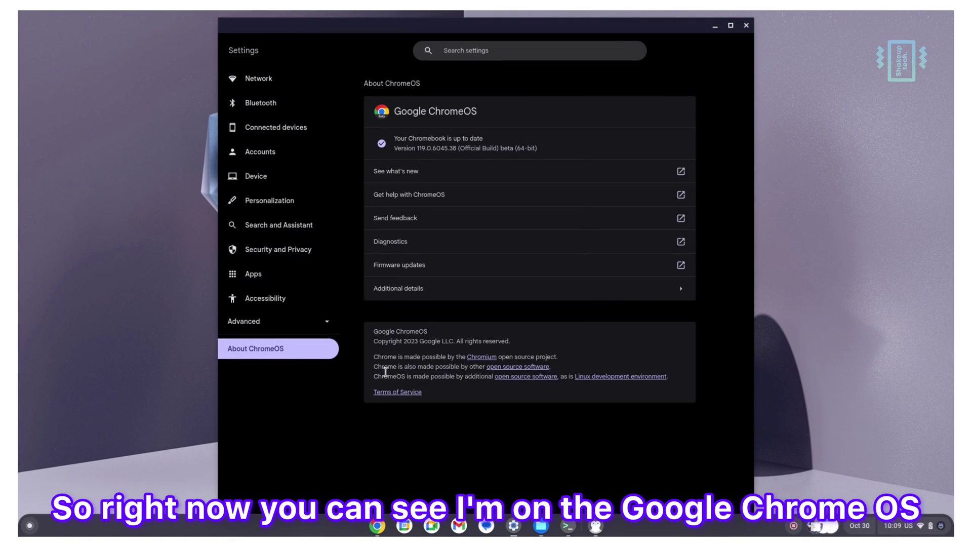
- Go to Advanced > Developers > Linux development environment in ChromeOS Settings
click(276, 324)
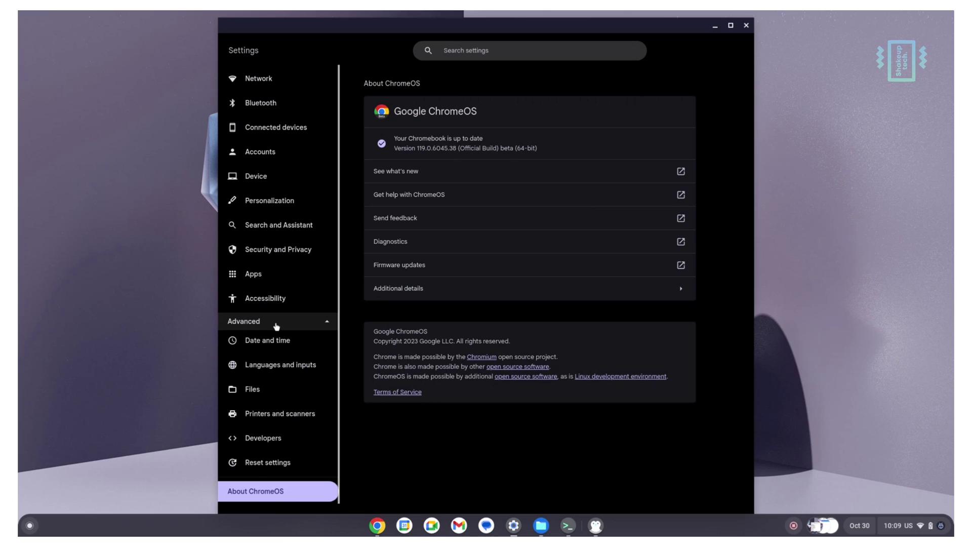
click(285, 441)
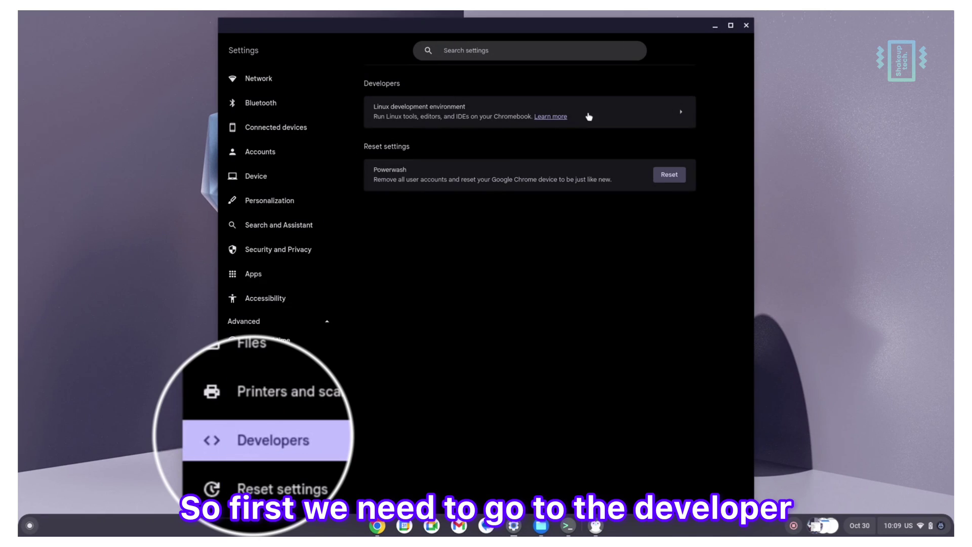
click(682, 113)
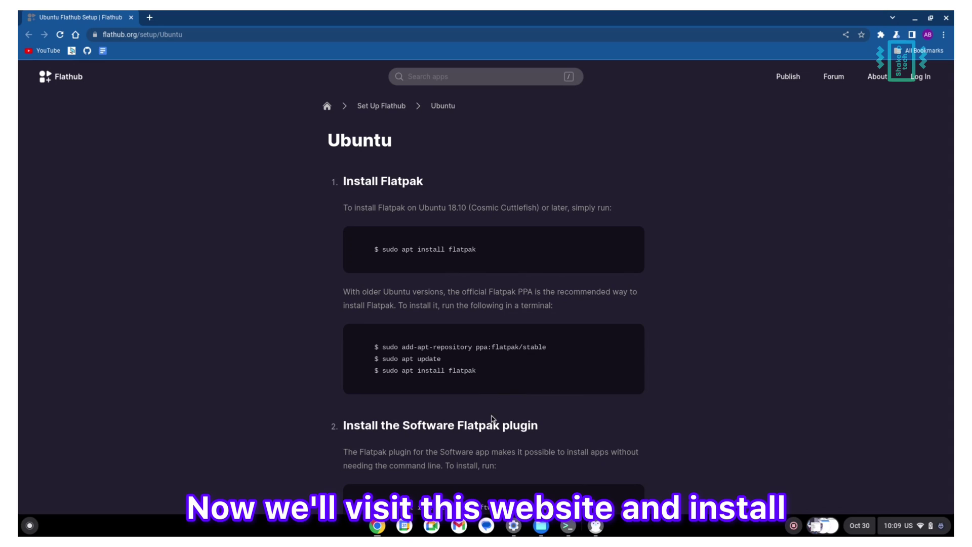
click(568, 525)
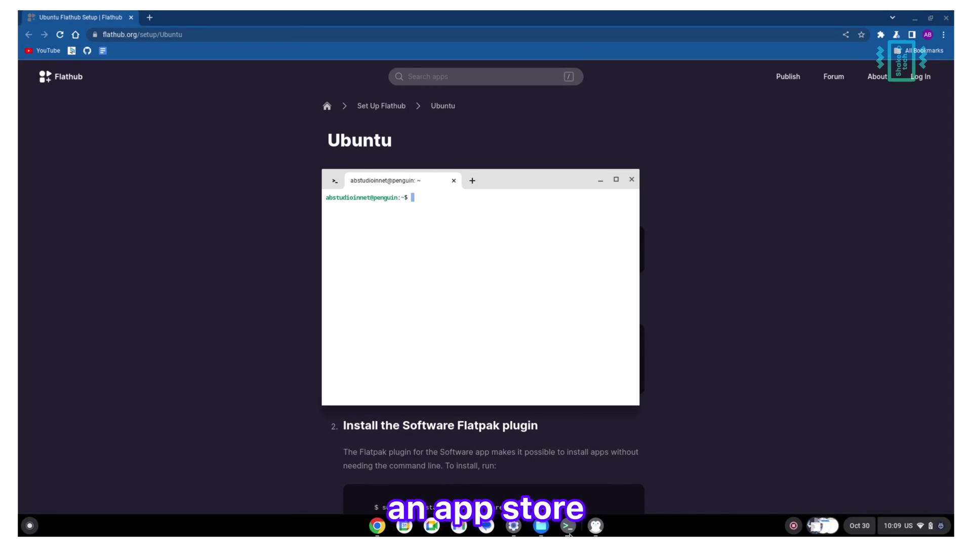
click(335, 183)
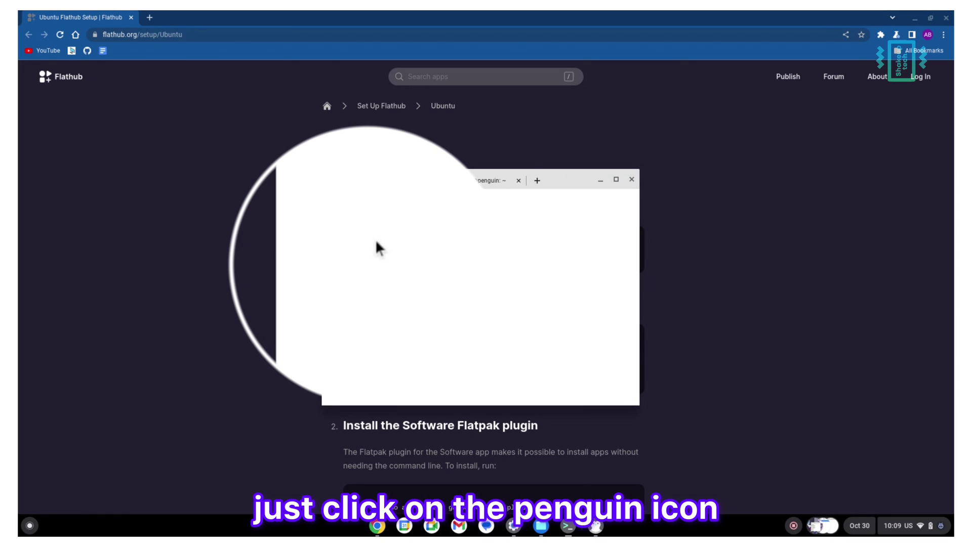
click(376, 240)
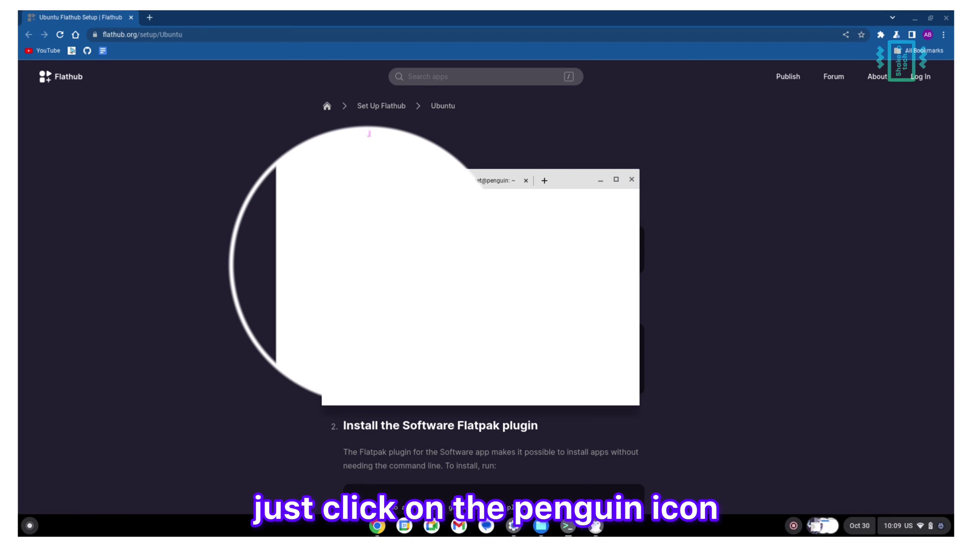
click(525, 181)
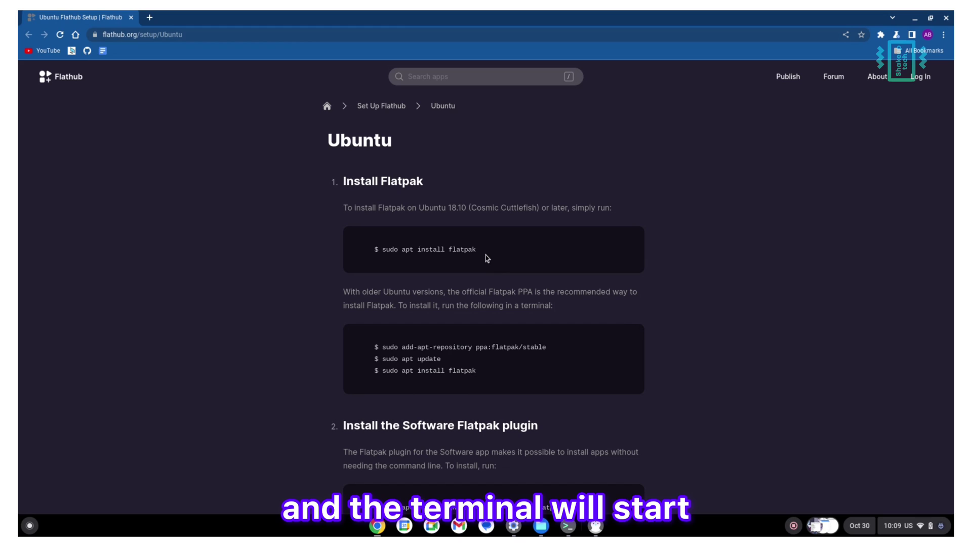
- Copy 'sudo apt install flatpak' from the Flathub page and run it in the terminal
drag(485, 255, 383, 251)
right_click(403, 257)
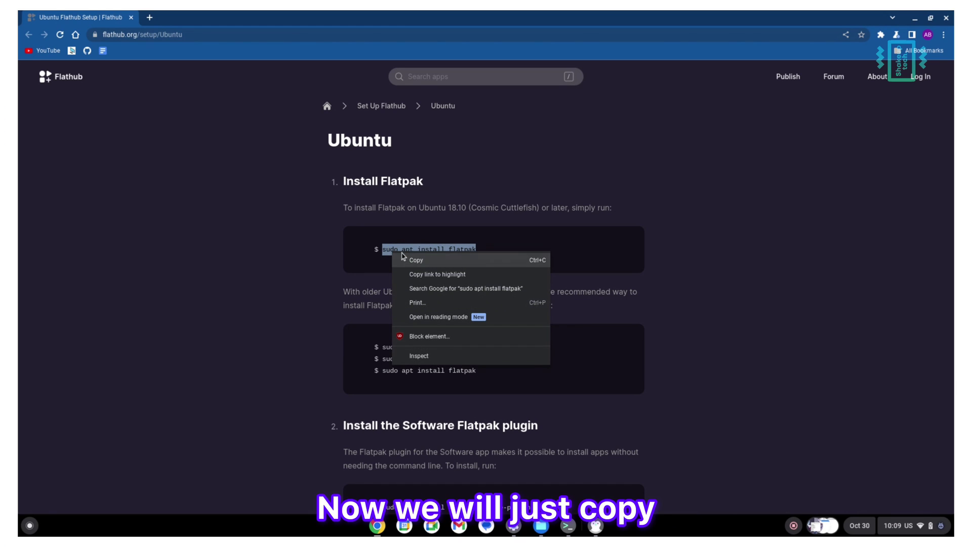
click(404, 259)
click(567, 527)
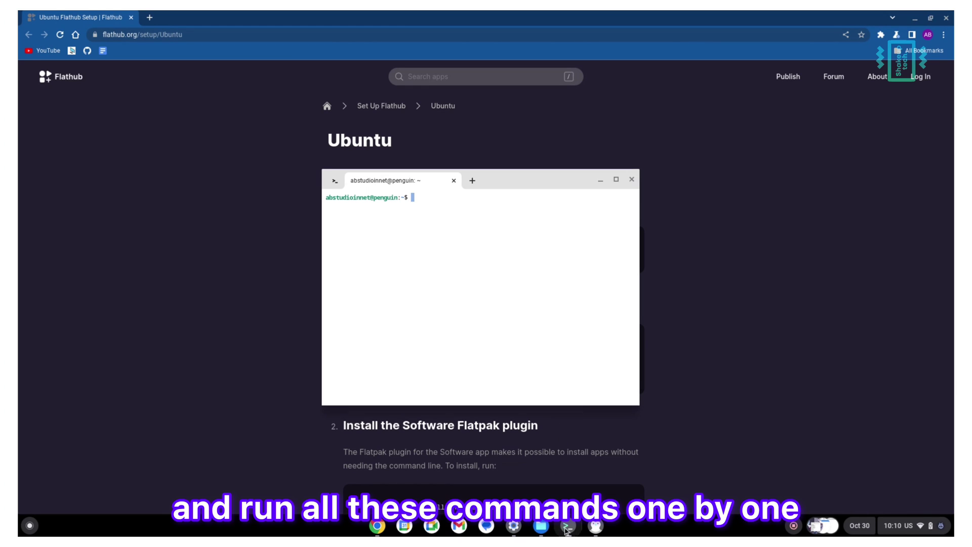
key(ctrl+shift+v)
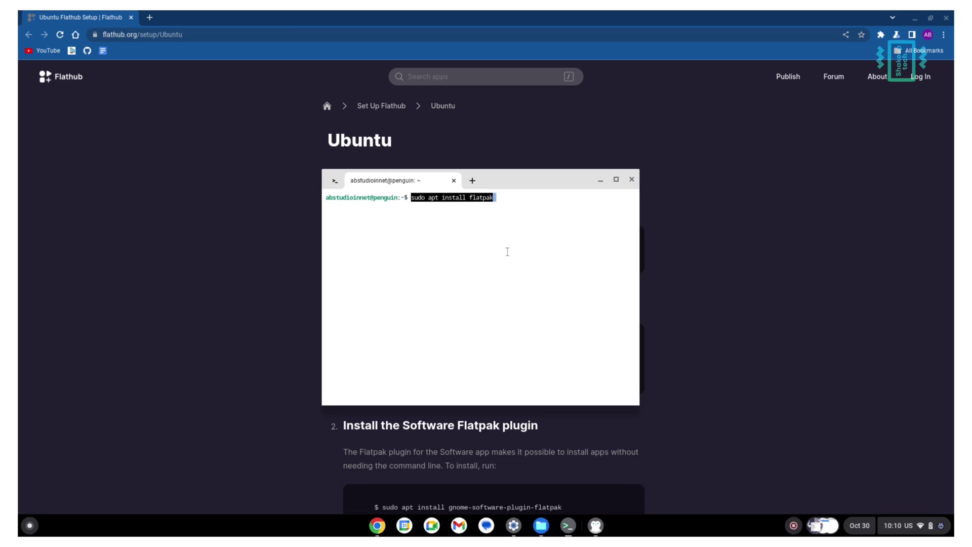
key(Return)
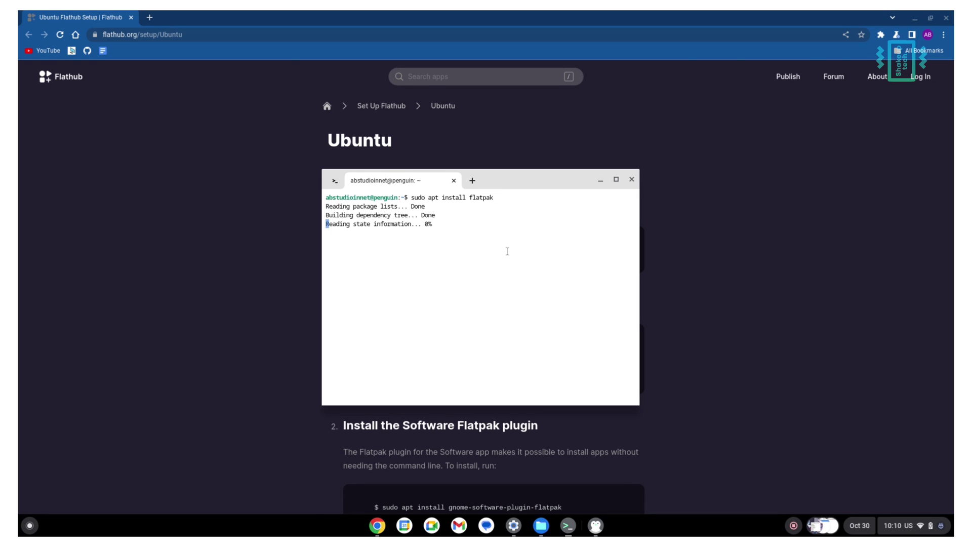
- Add the Flatpak PPA using the add-apt-repository command from Flathub, confirming the prompt
click(280, 268)
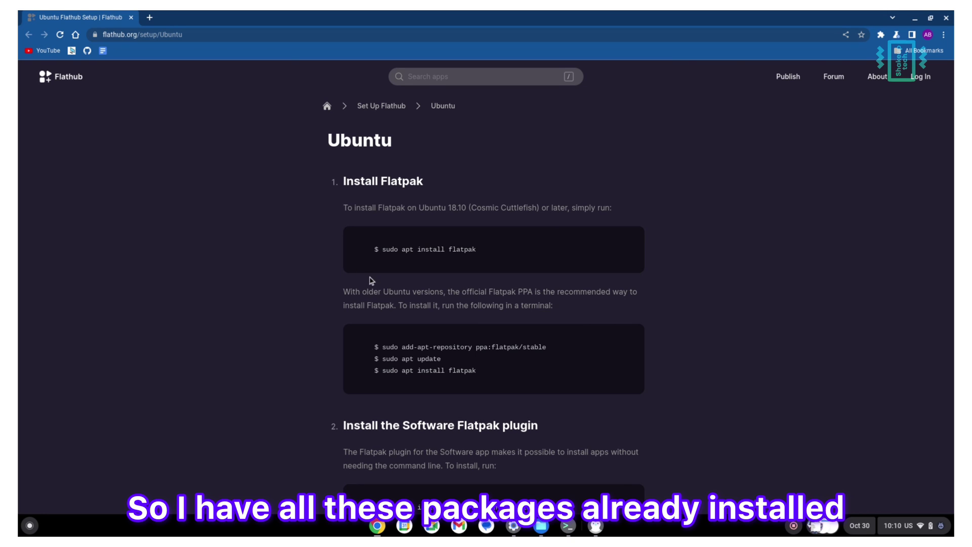
scroll(384, 309, down, 1)
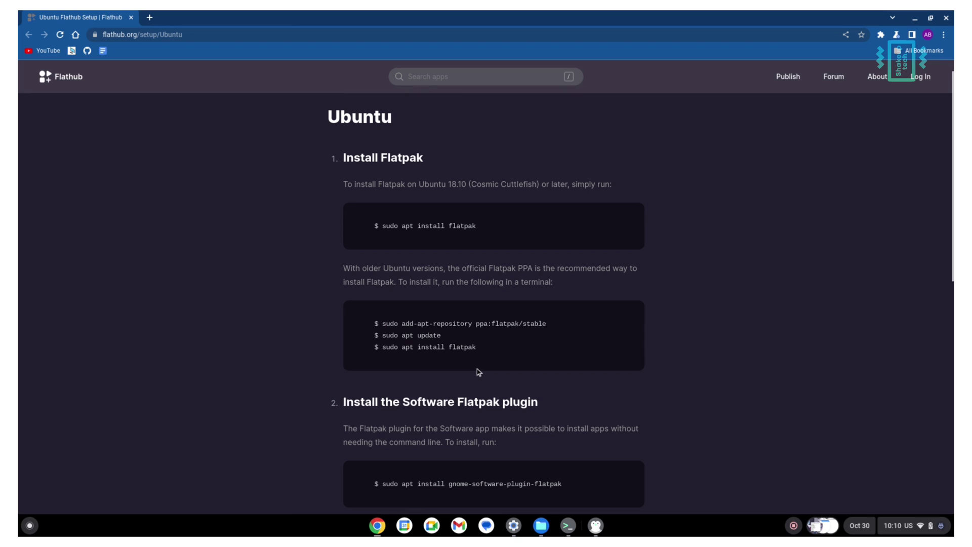
scroll(477, 373, down, 2)
drag(547, 282, 384, 285)
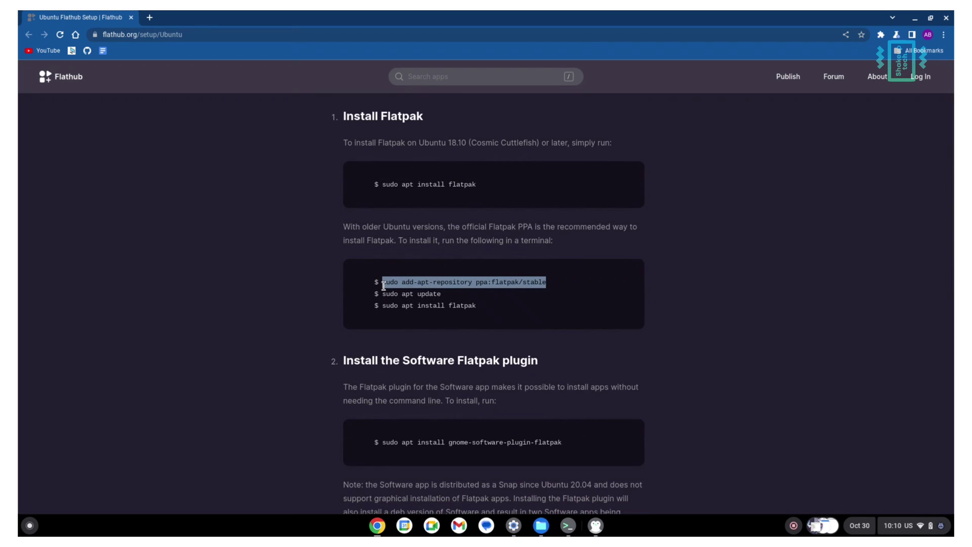
click(598, 526)
key(ctrl+shift+v)
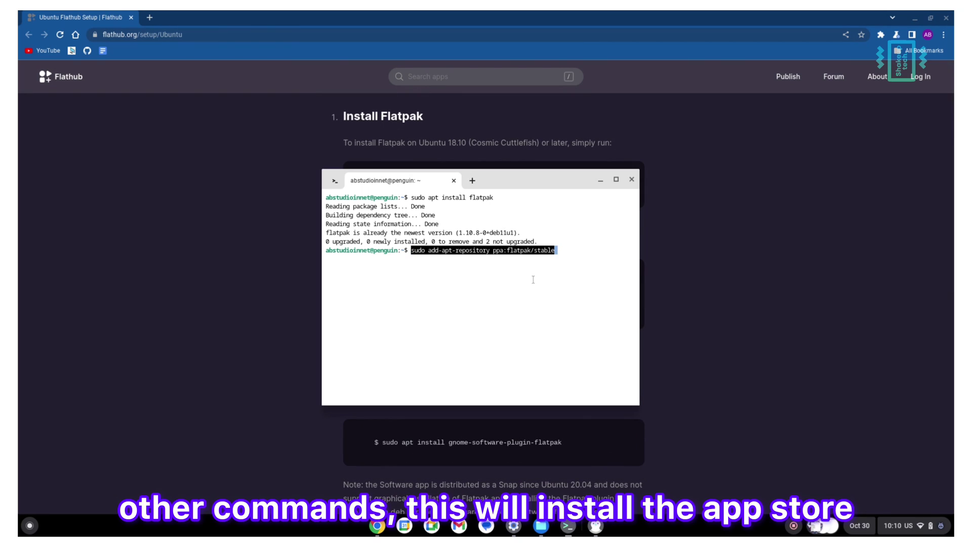
key(Return)
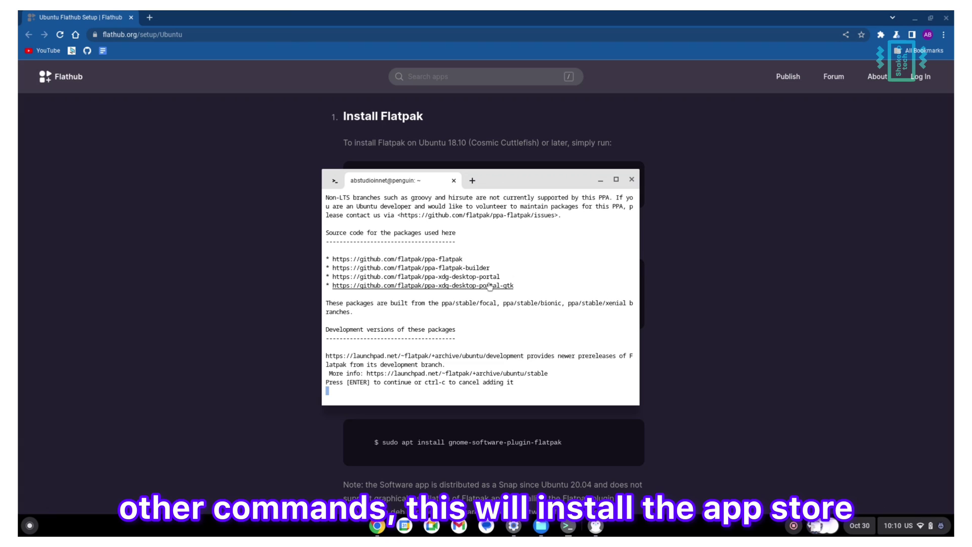
key(Return)
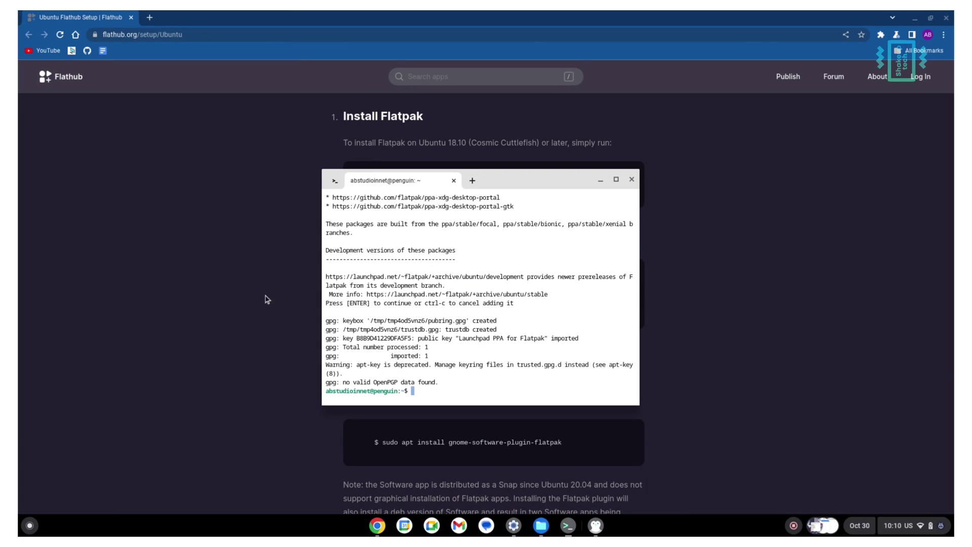
- Run 'sudo apt update' copied from the Flathub instructions
click(273, 299)
drag(445, 293, 384, 294)
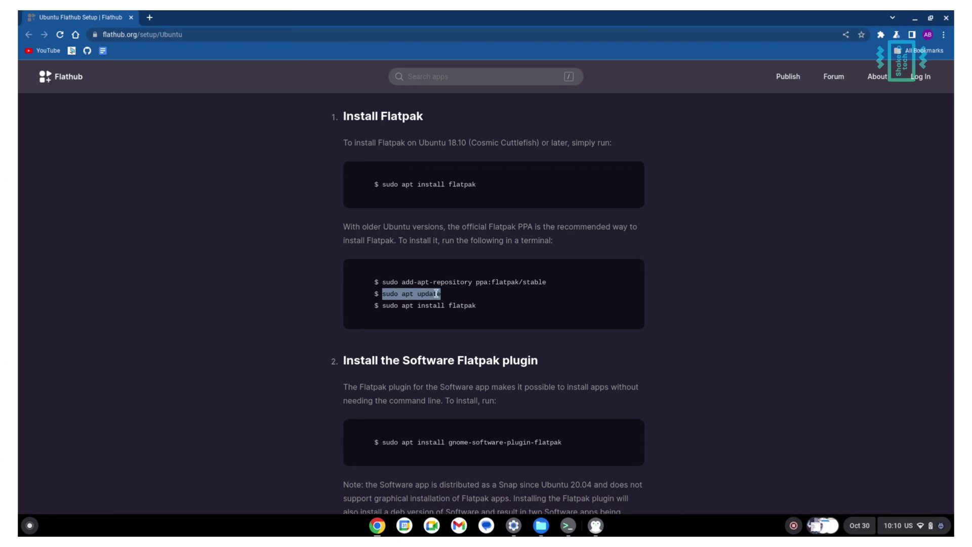
click(568, 525)
key(ctrl+shift+v)
key(Return)
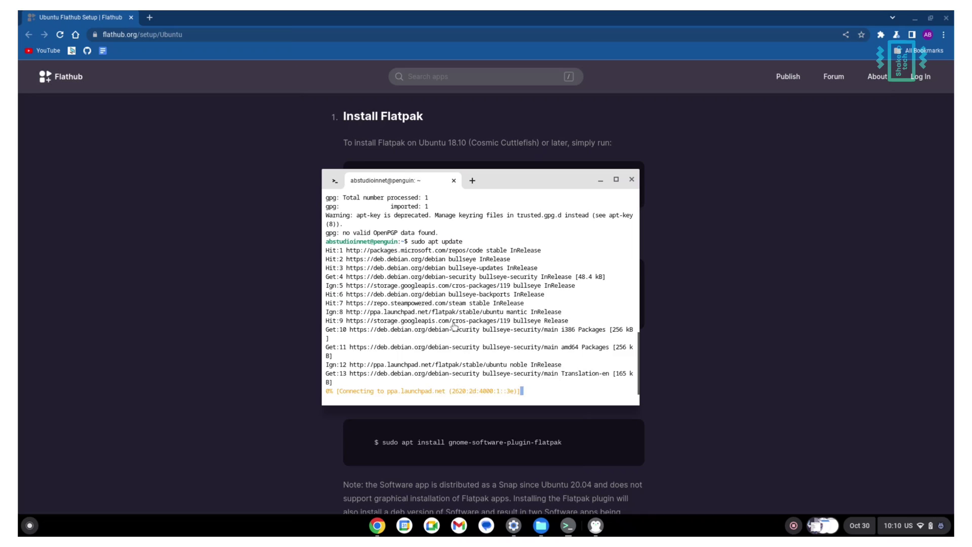
- Copy the flatpak install command again and execute it at the terminal prompt
click(270, 323)
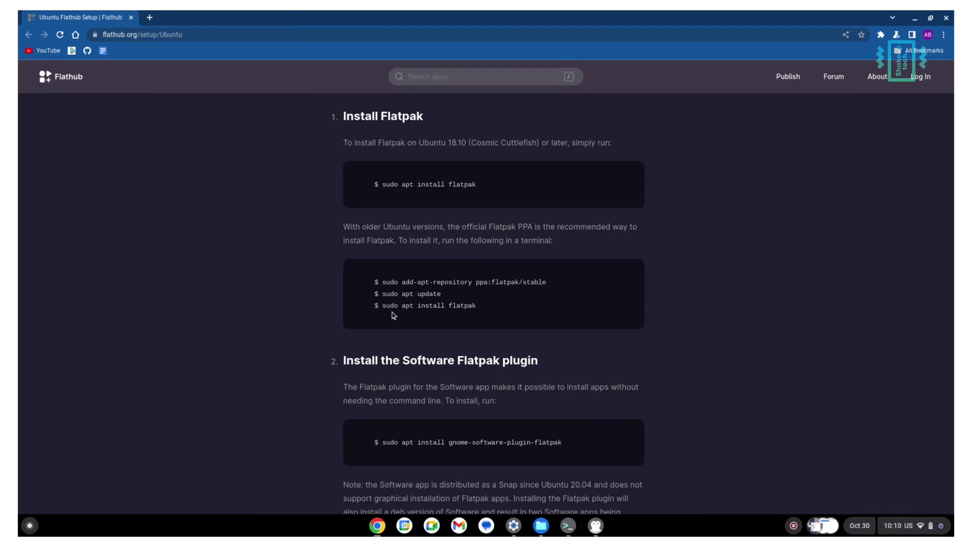
drag(383, 306, 475, 308)
key(ctrl+c)
click(568, 524)
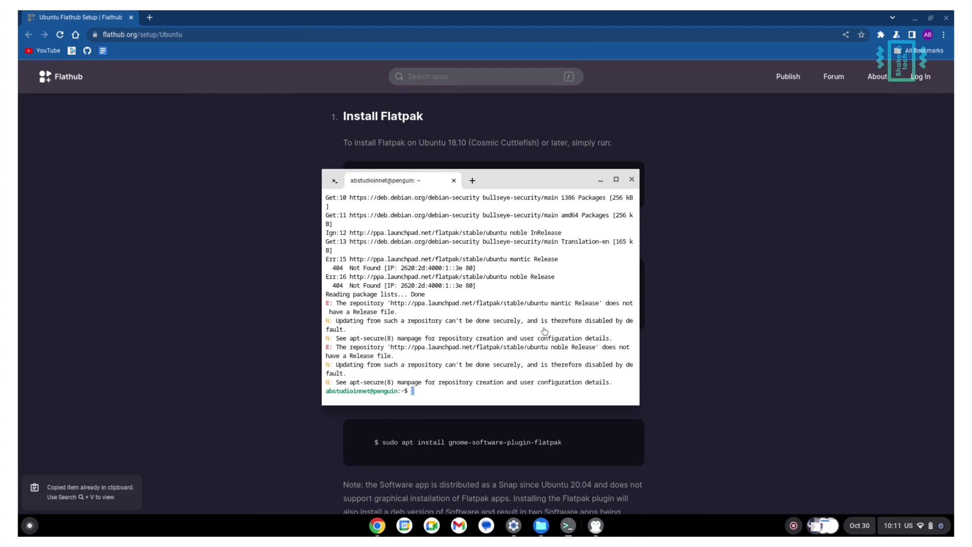
key(ctrl+shift+v)
key(Return)
- Review the Software Flatpak plugin instructions and rerun the flatpak install command from history
click(253, 295)
scroll(340, 355, down, 3)
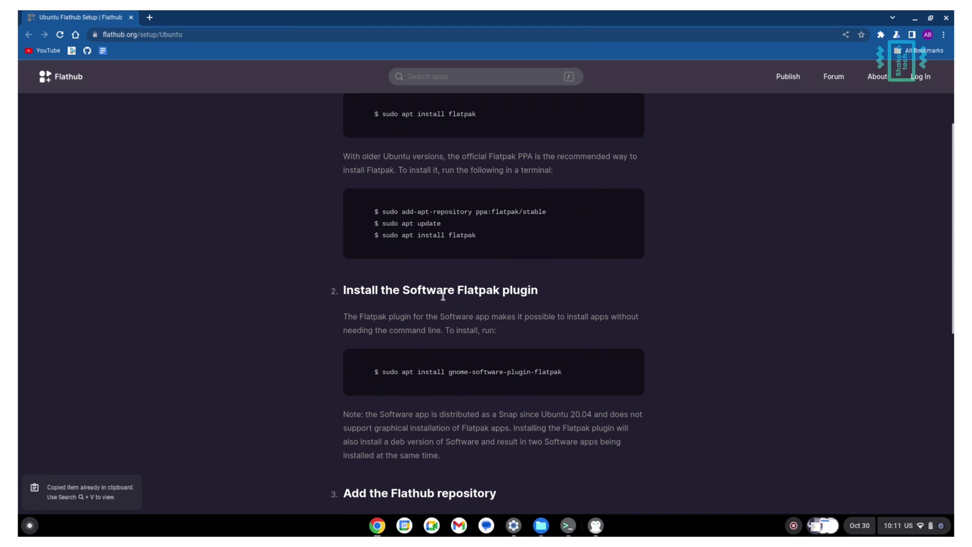
drag(345, 289, 539, 296)
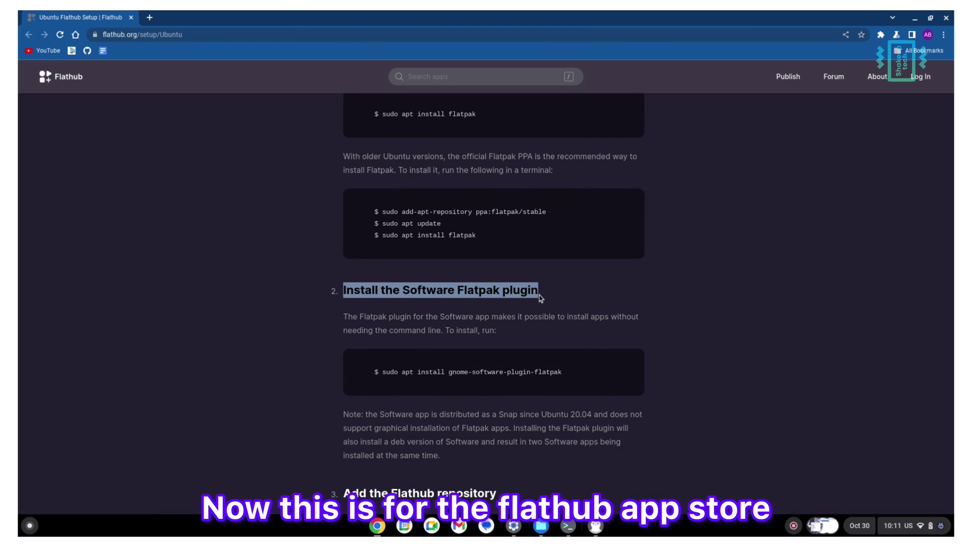
click(270, 359)
scroll(270, 357, down, 3)
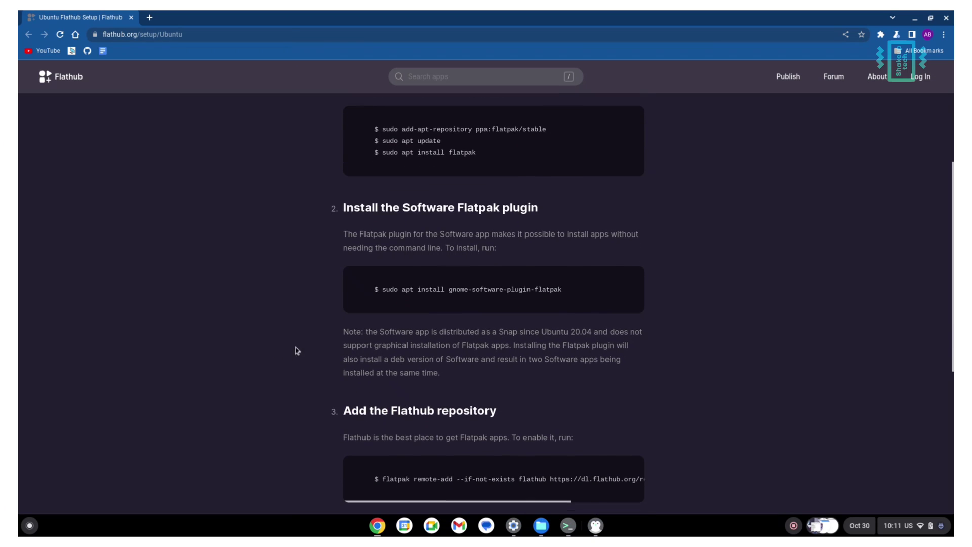
drag(383, 289, 557, 290)
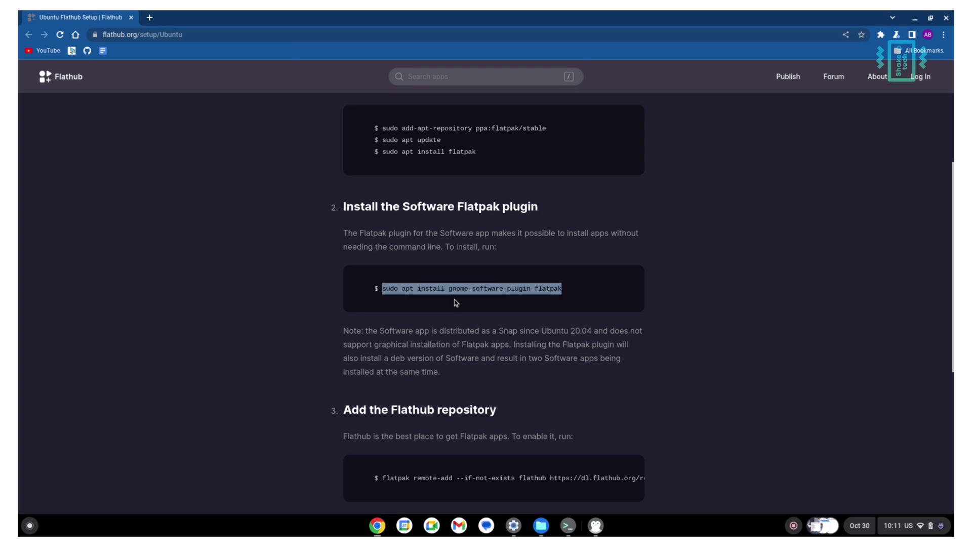
click(568, 527)
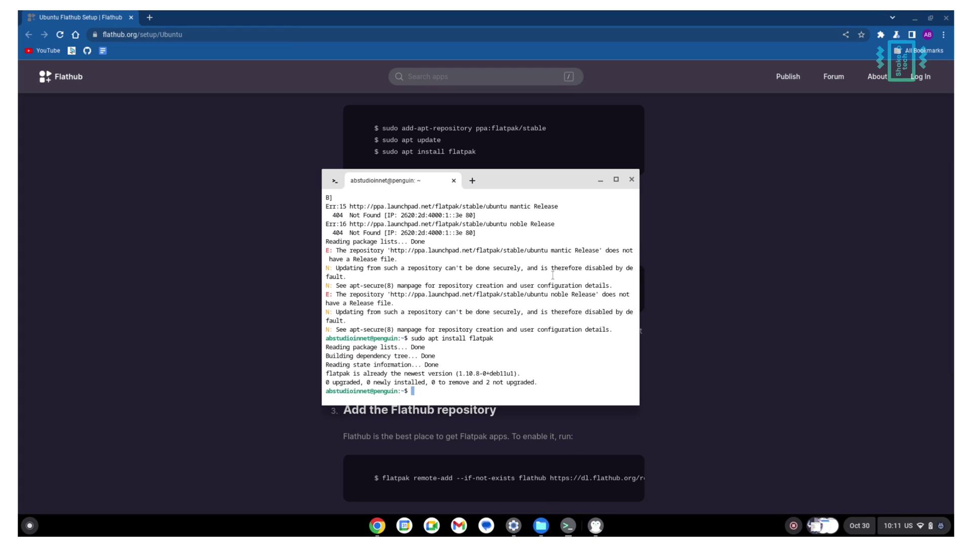
key(Up)
key(Return)
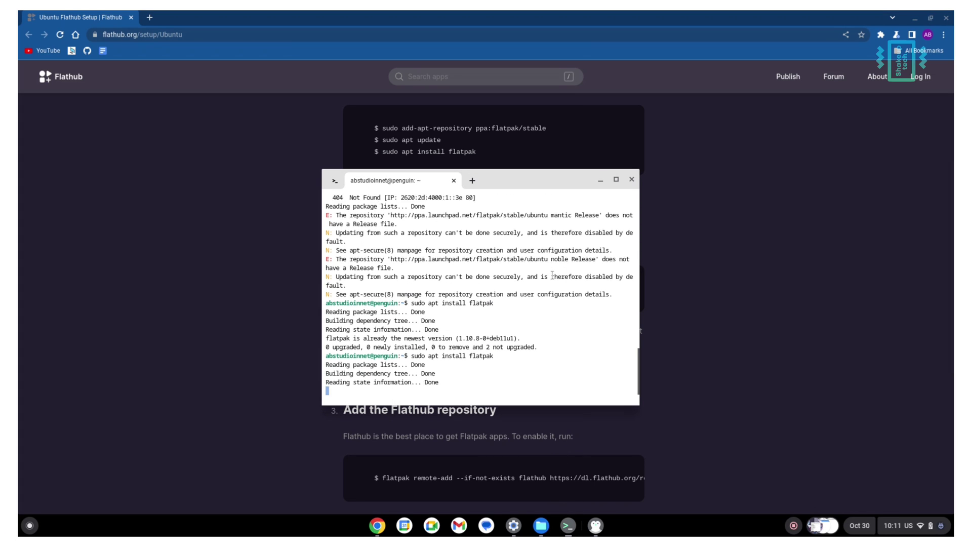
- Copy the flatpak remote-add command for the Flathub repository and run it
click(271, 339)
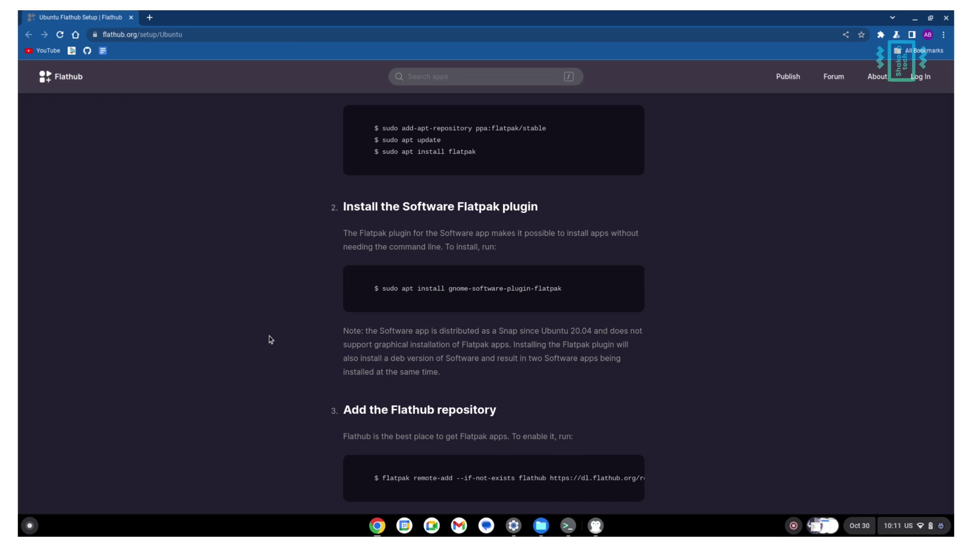
scroll(409, 360, down, 2)
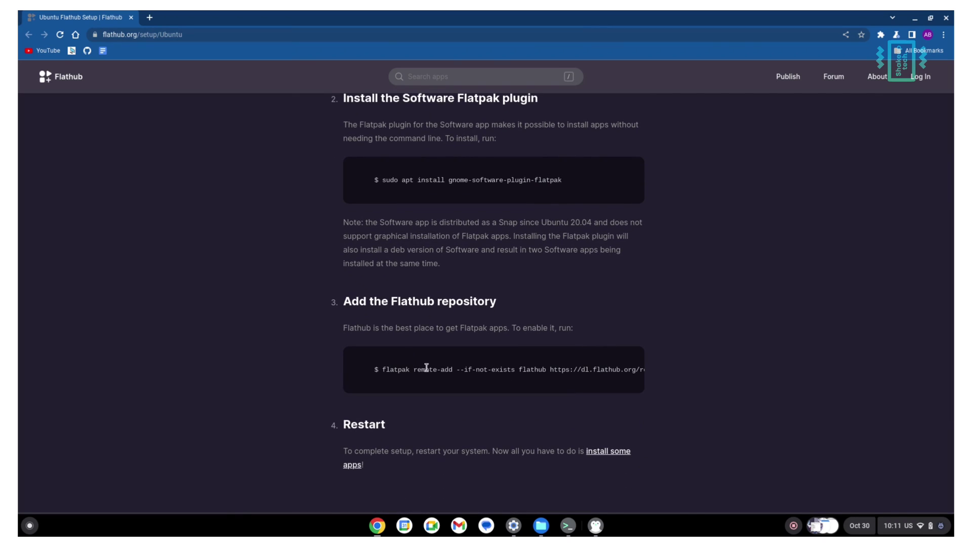
drag(383, 370, 694, 374)
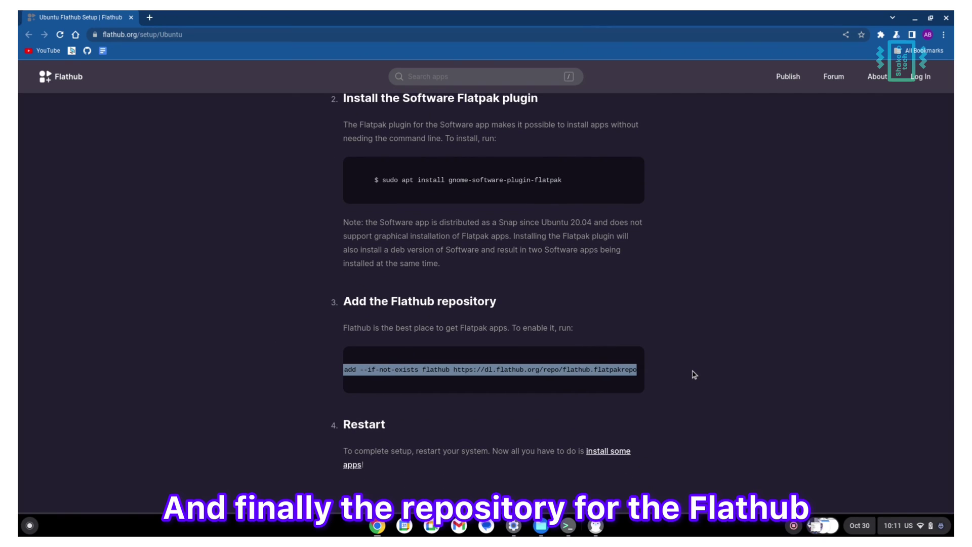
click(571, 529)
key(ctrl+shift+v)
key(Return)
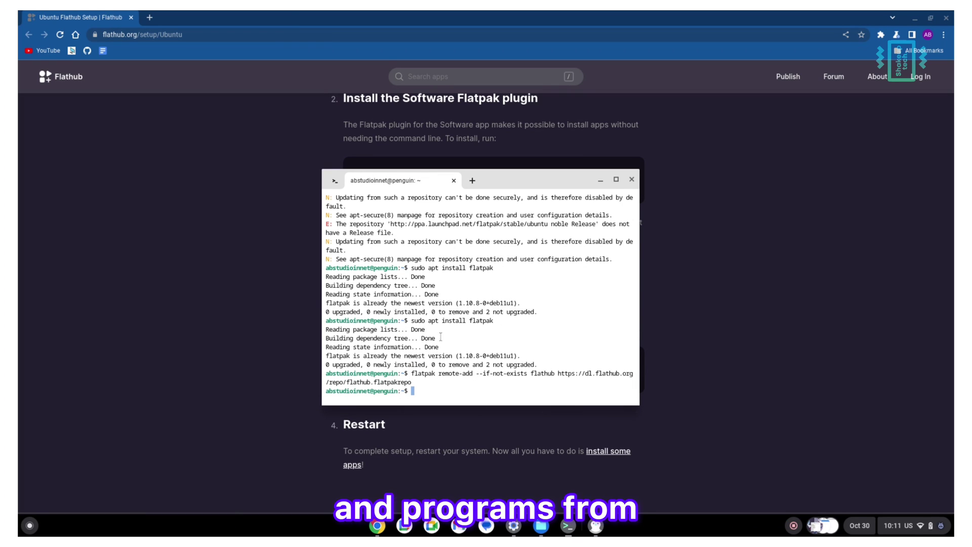
- Scroll further down the Flathub page, then close the terminal window
click(252, 297)
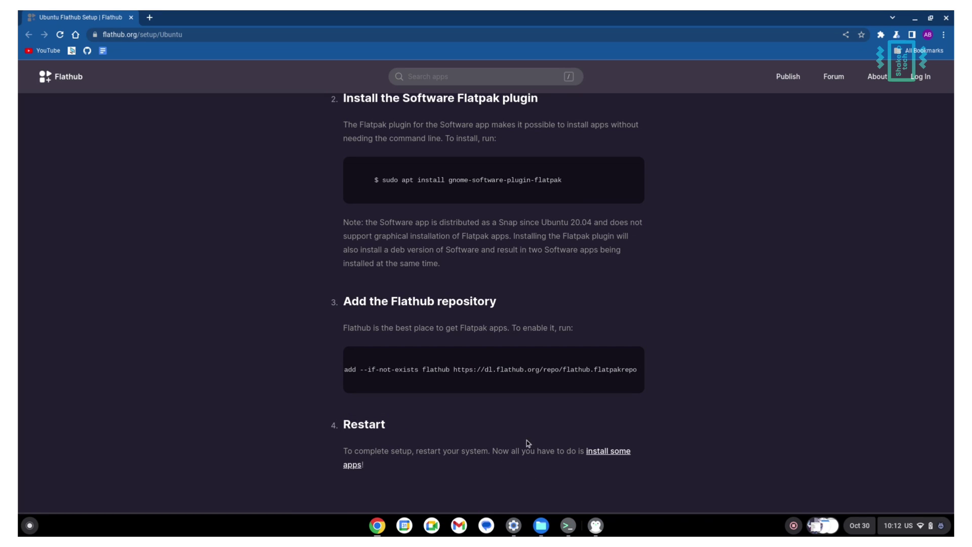
scroll(527, 440, down, 1)
scroll(570, 422, down, 1)
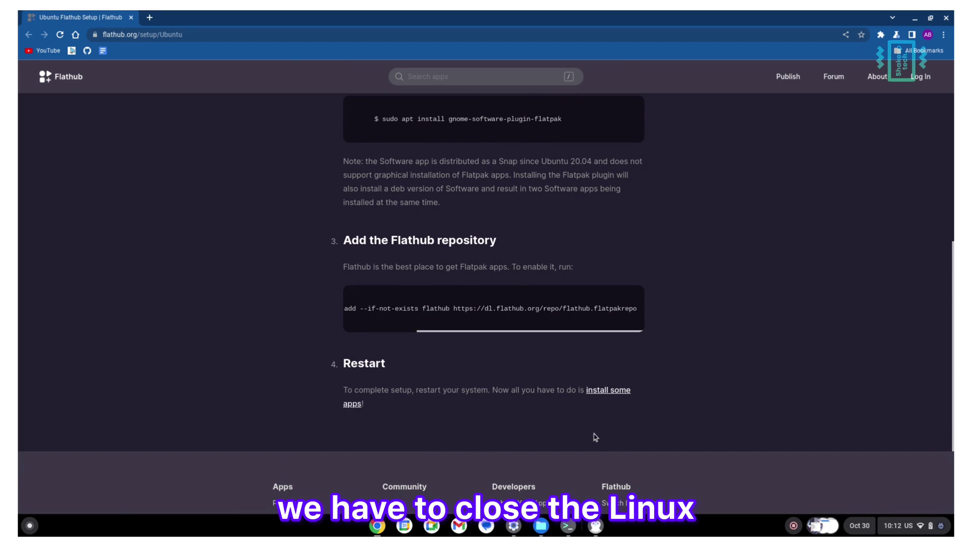
click(568, 527)
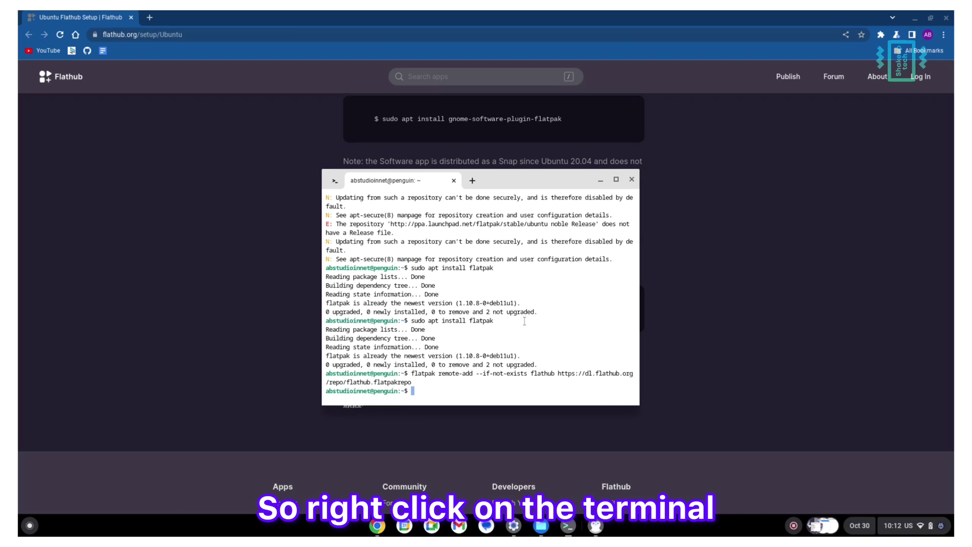
click(631, 179)
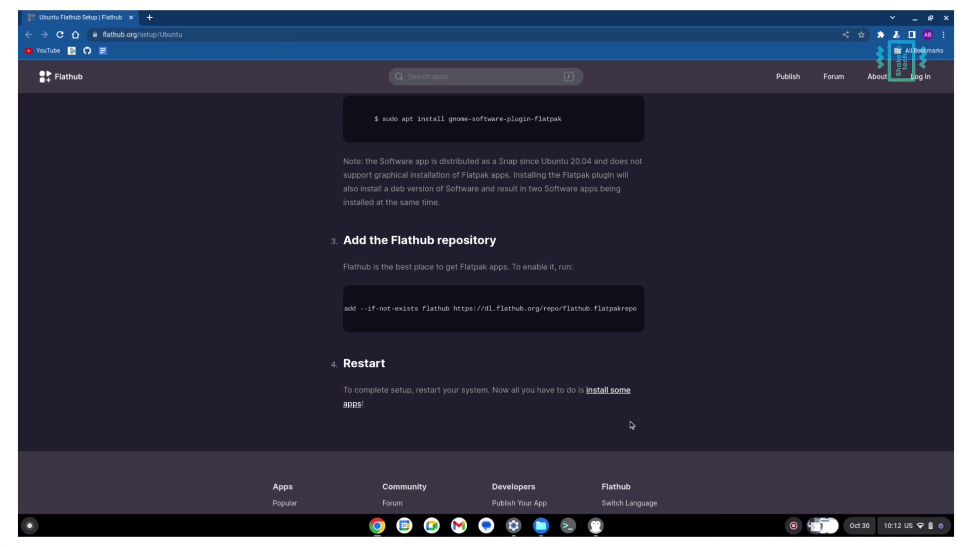
- Shut down Linux from the shelf and restart a fresh penguin terminal session
right_click(568, 526)
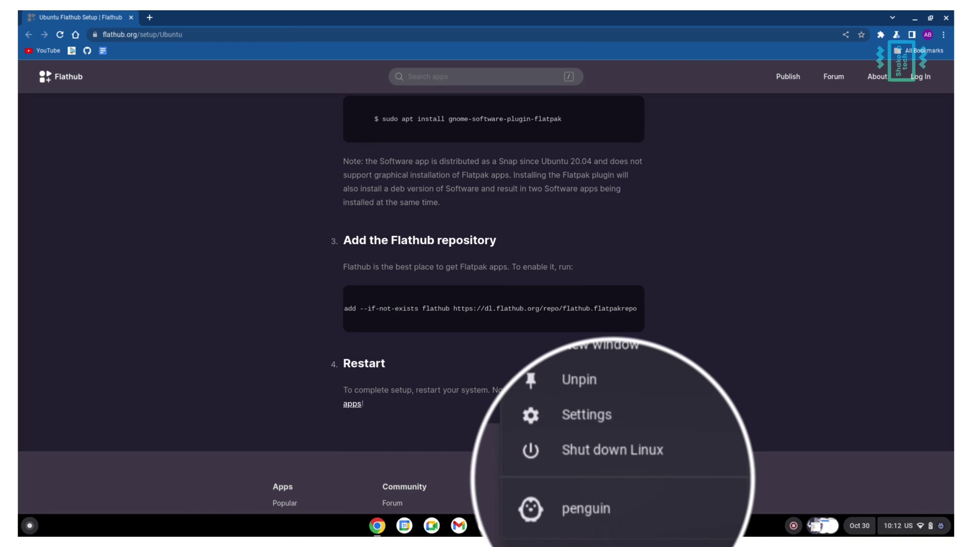
click(606, 478)
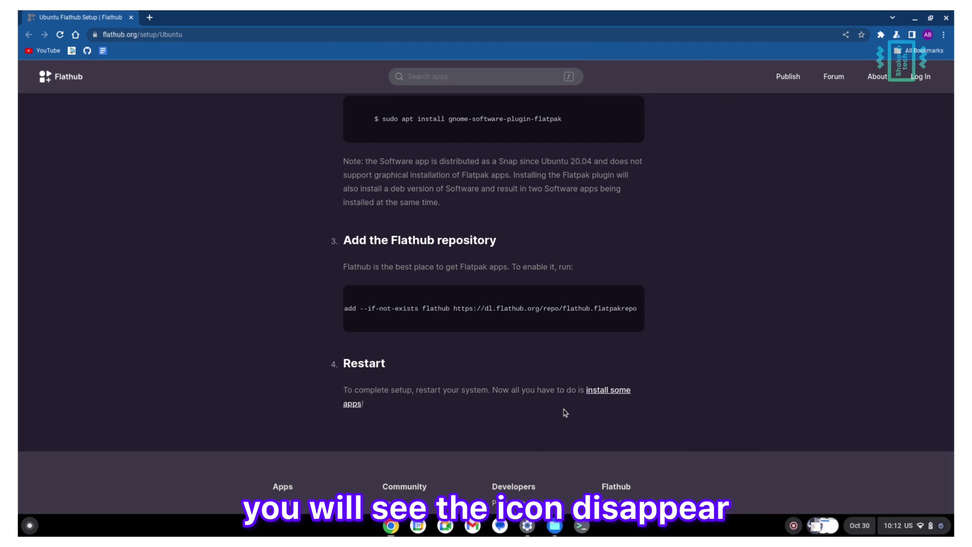
click(582, 525)
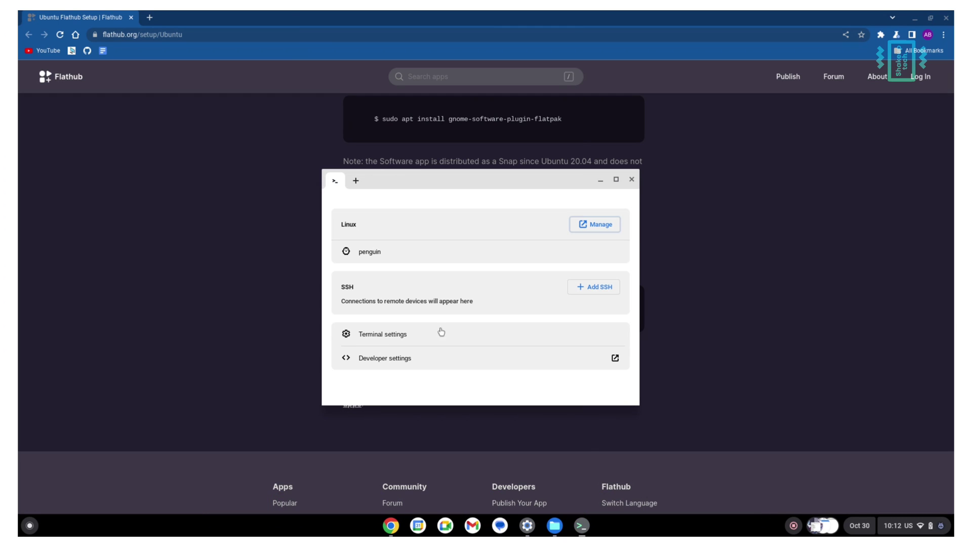
click(367, 253)
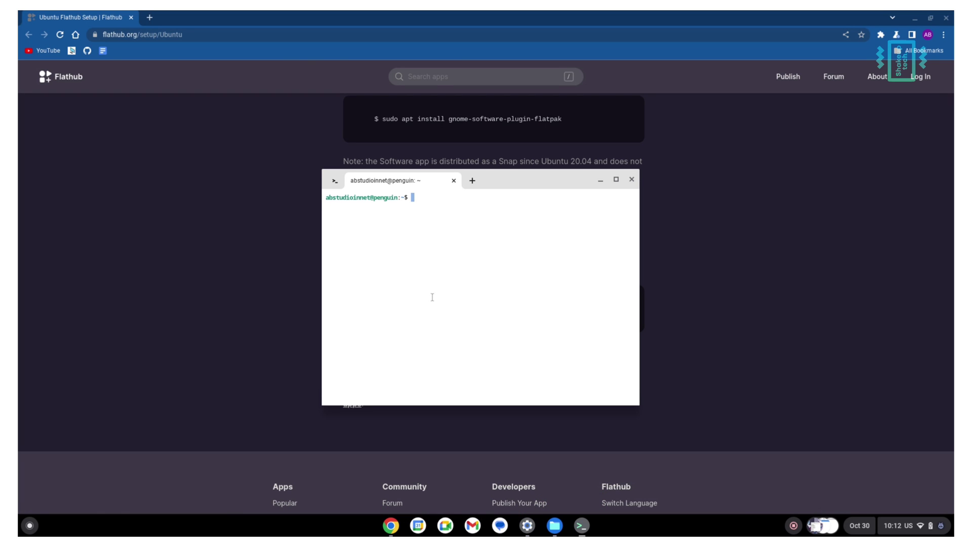
click(30, 526)
- Open the launcher's Linux apps folder and start the Software app store
click(244, 410)
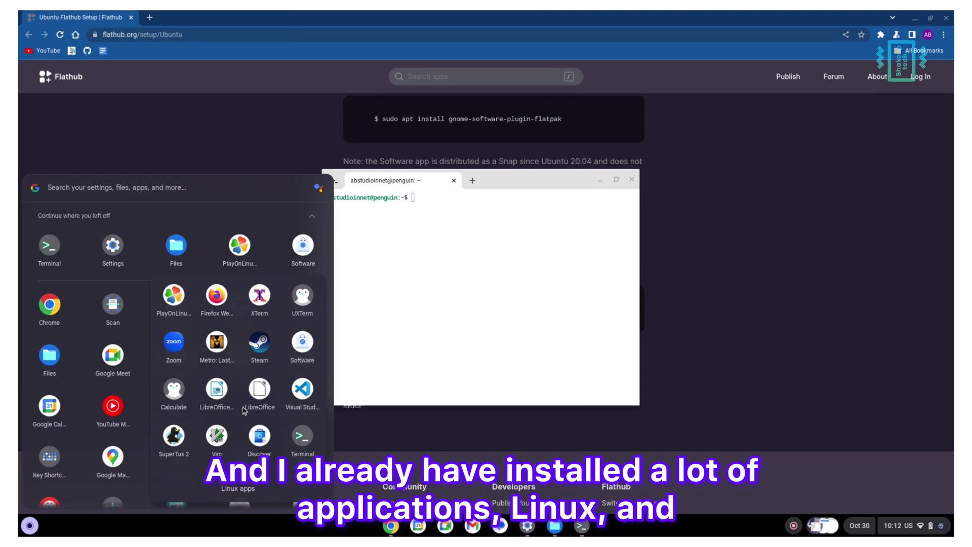
scroll(239, 353, down, 2)
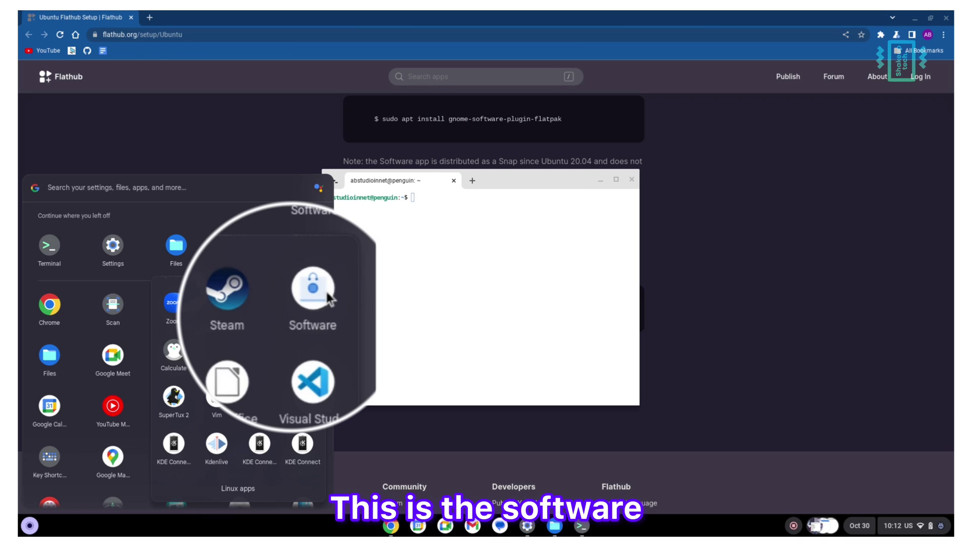
scroll(304, 303, up, 1)
scroll(330, 294, up, 1)
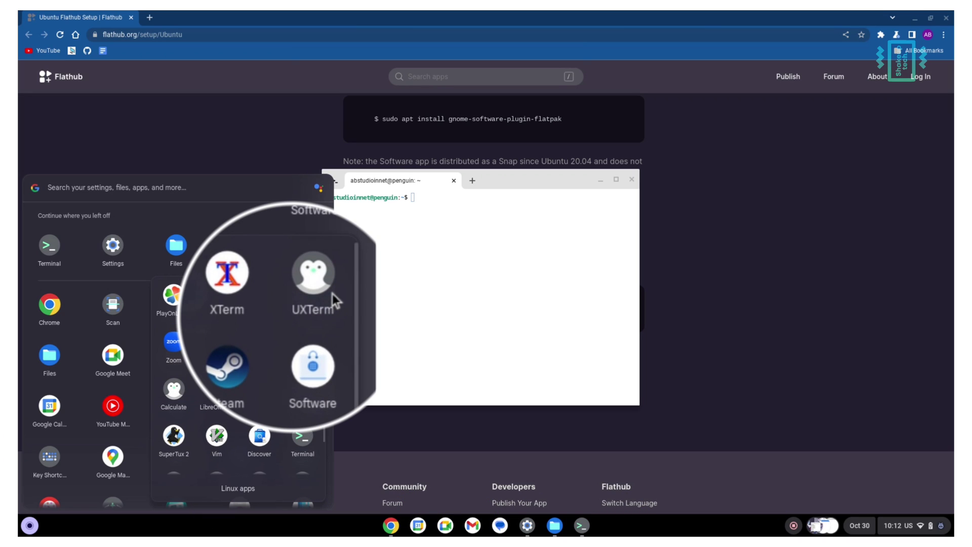
click(303, 343)
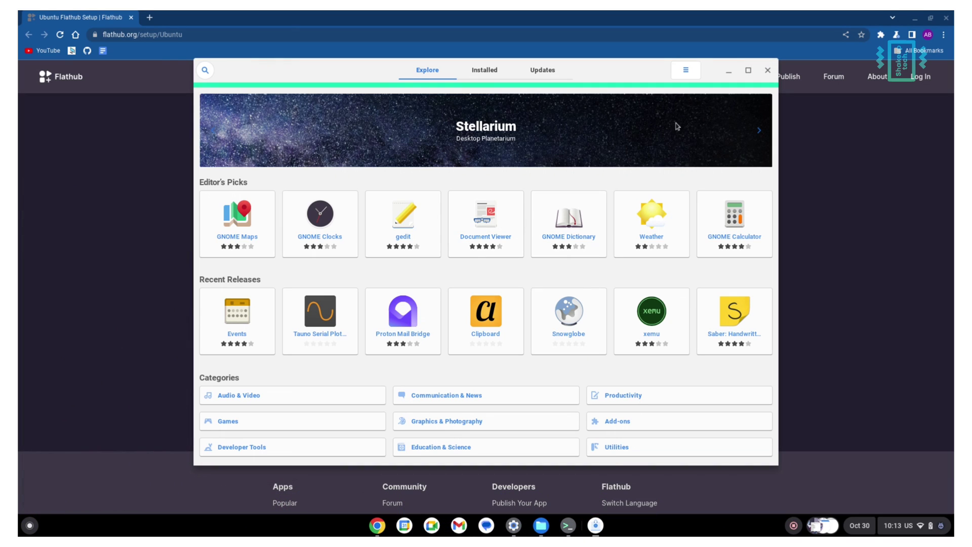
- Search Software for 'playonlinux', open the PlayOnLinux 4 details page and try Launch
click(205, 71)
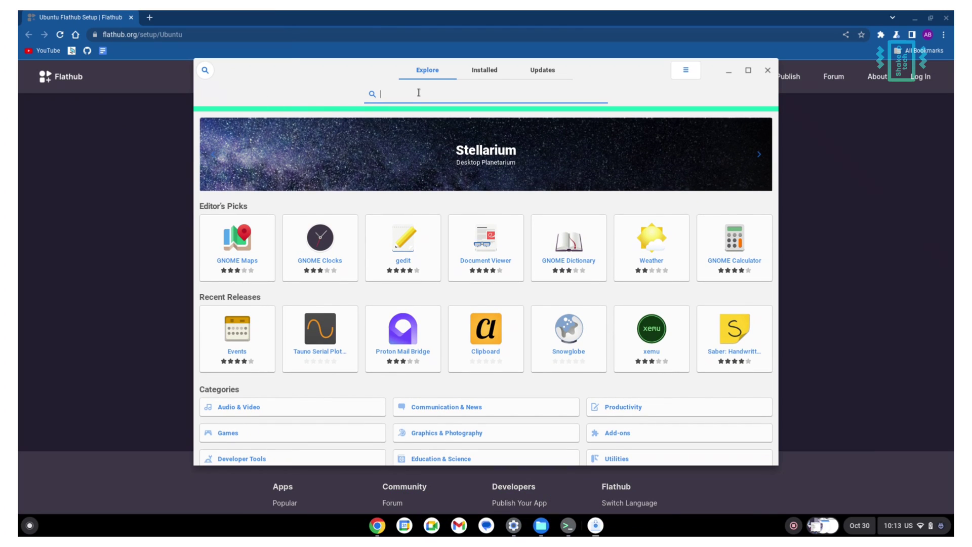
text(play)
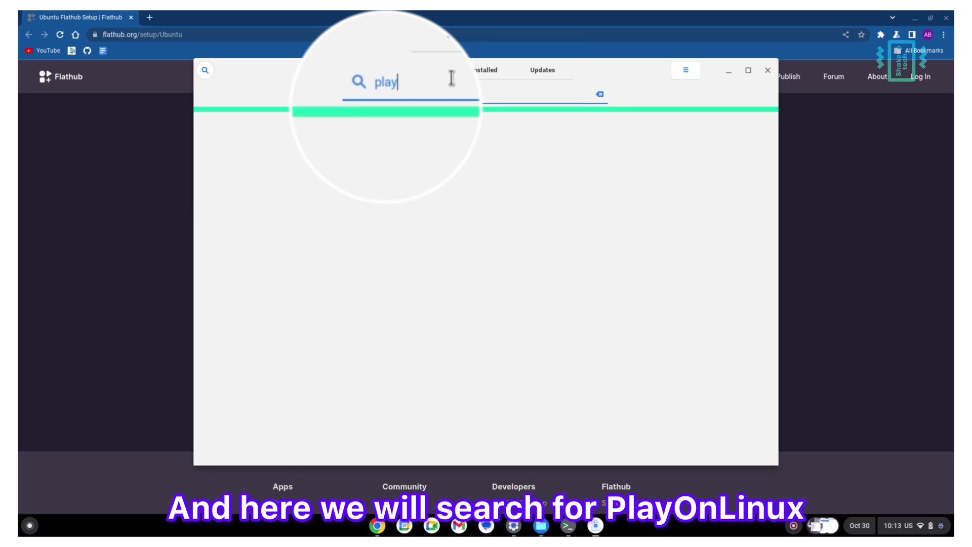
text(onl)
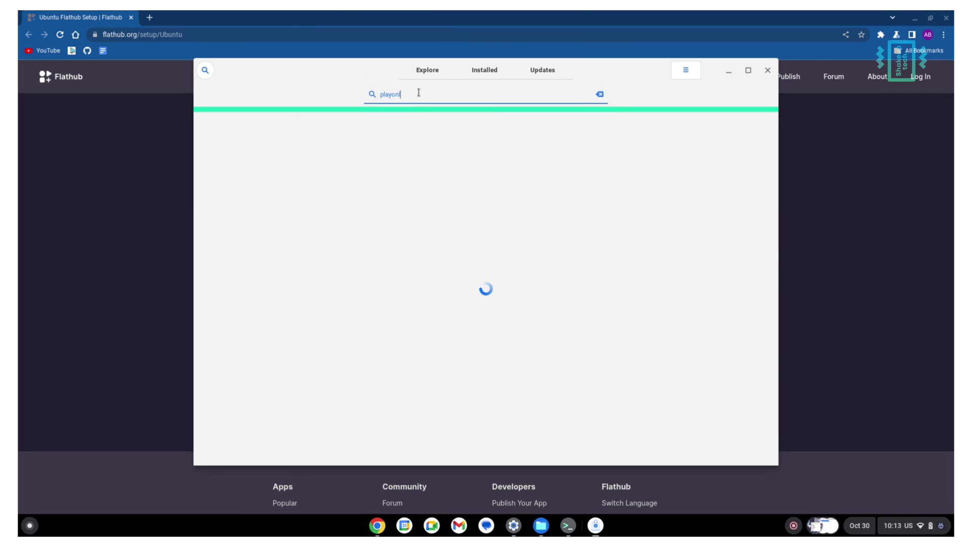
text(inux)
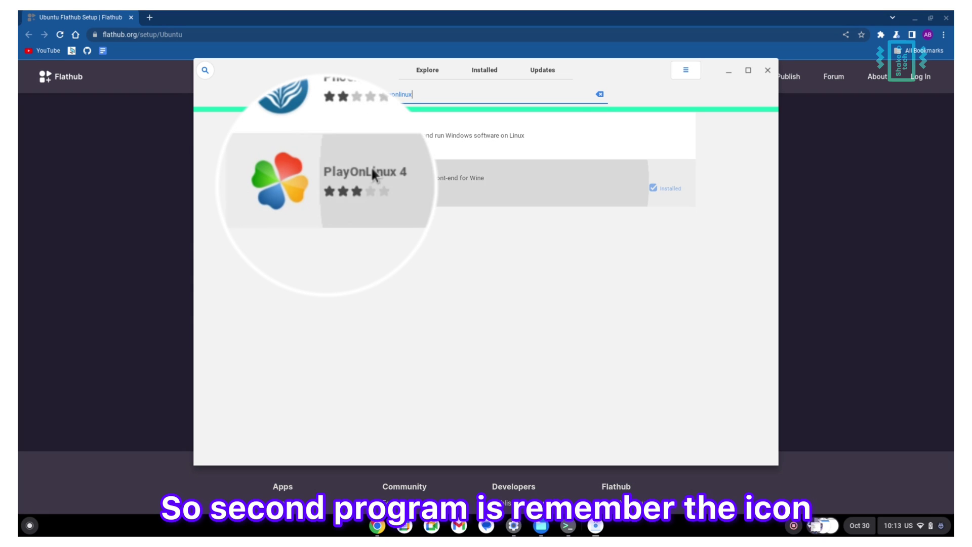
click(373, 174)
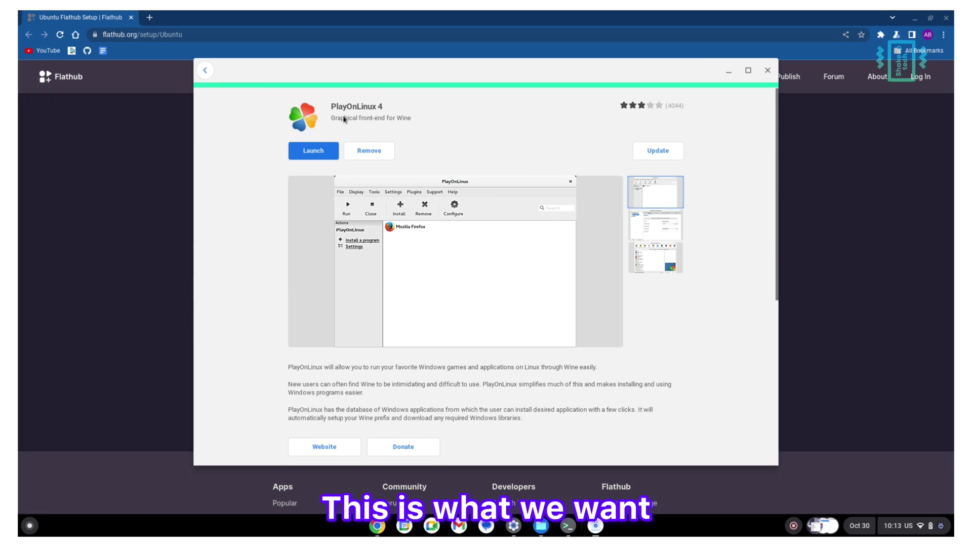
click(317, 158)
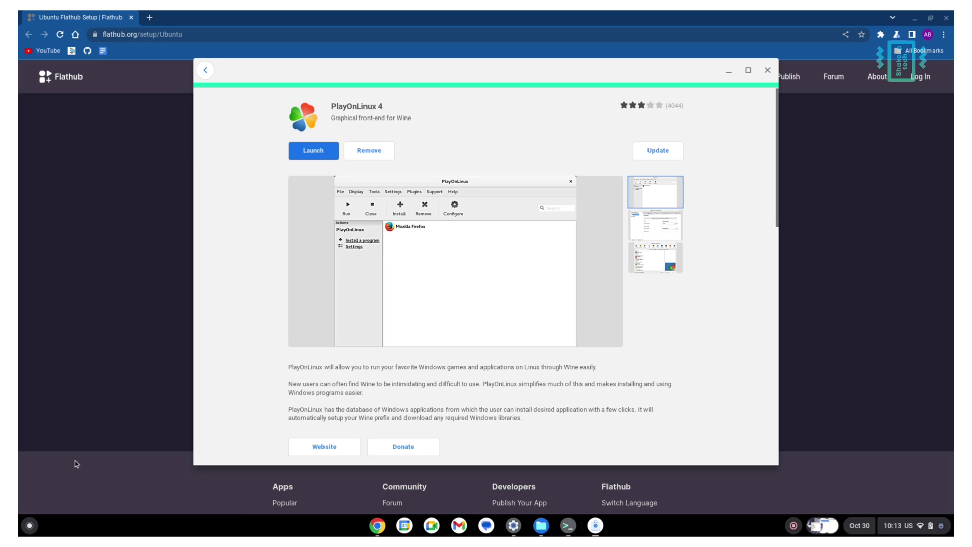
- Start PlayOnLinux from the Linux apps folder in the launcher
click(29, 525)
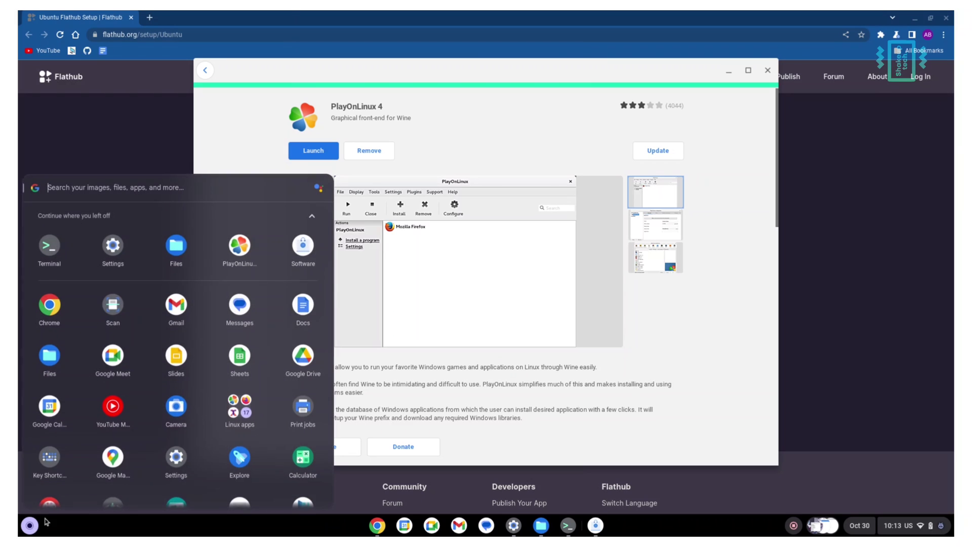
click(247, 406)
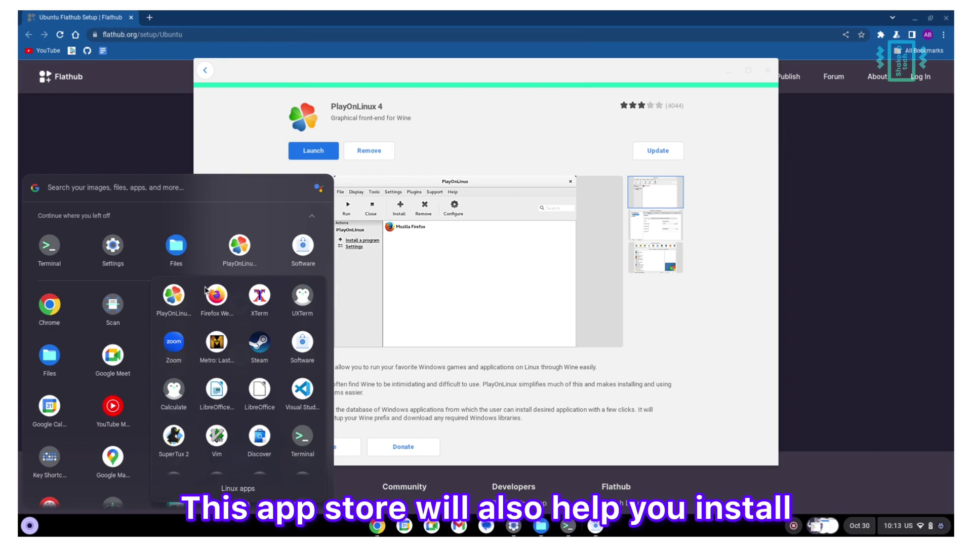
click(425, 175)
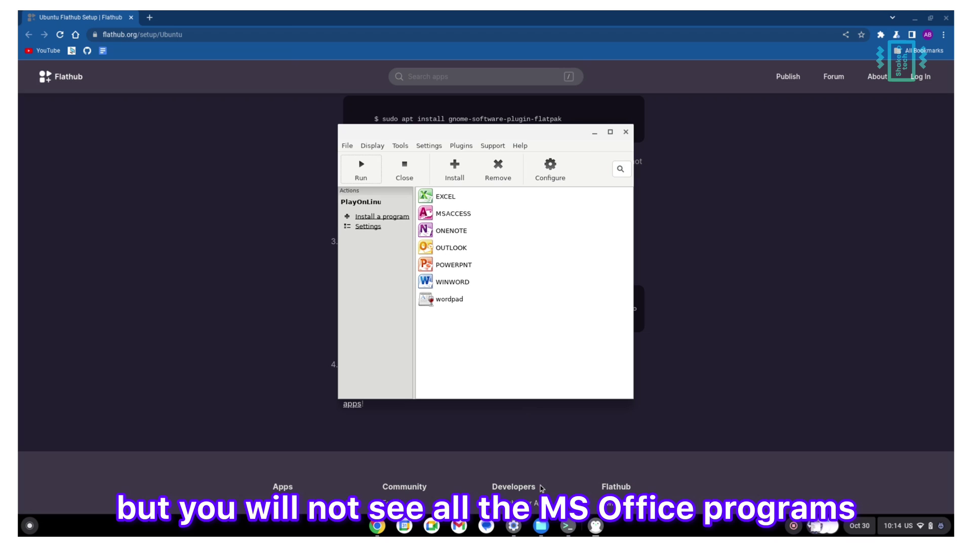
- In Files, find setup.exe inside Linux files' Office14.X86.en-US folder, then minimize the window
click(540, 526)
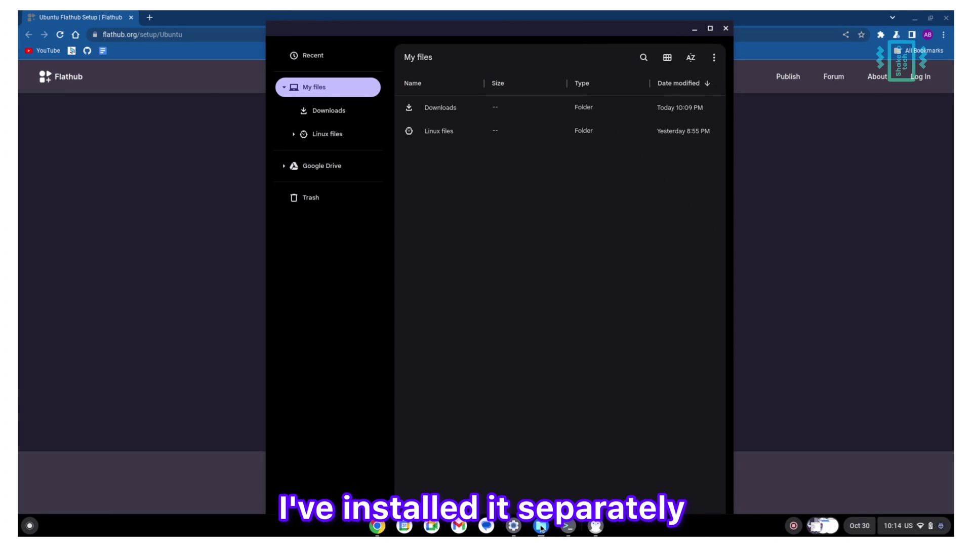
click(339, 141)
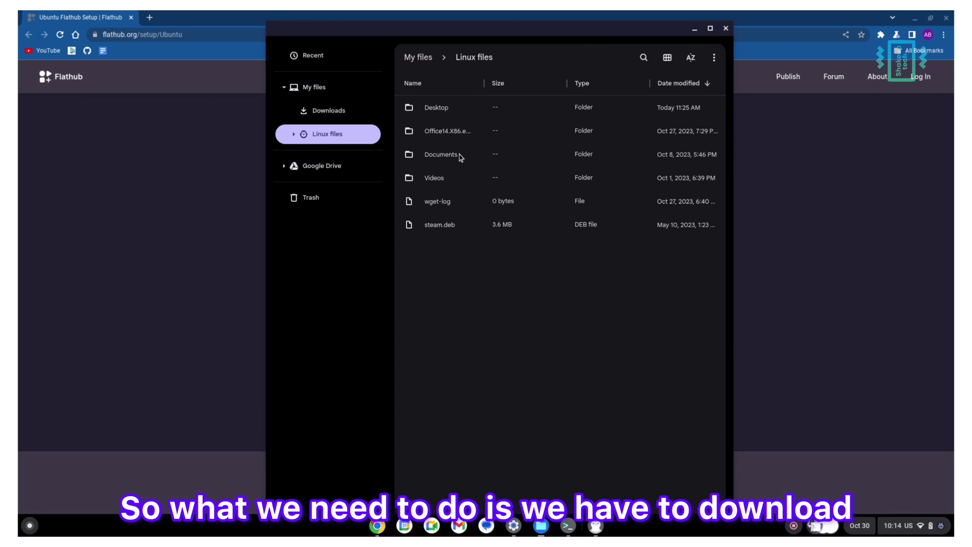
click(468, 136)
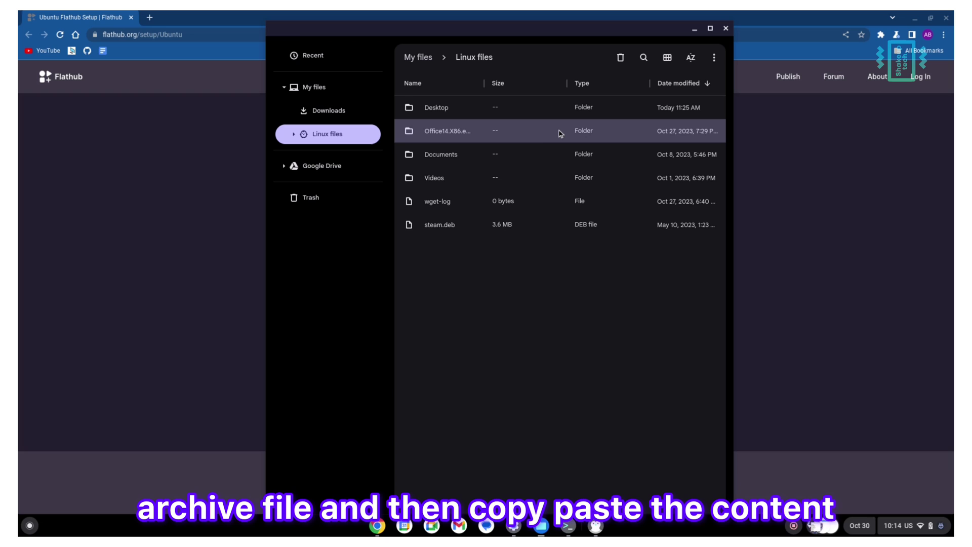
double_click(538, 133)
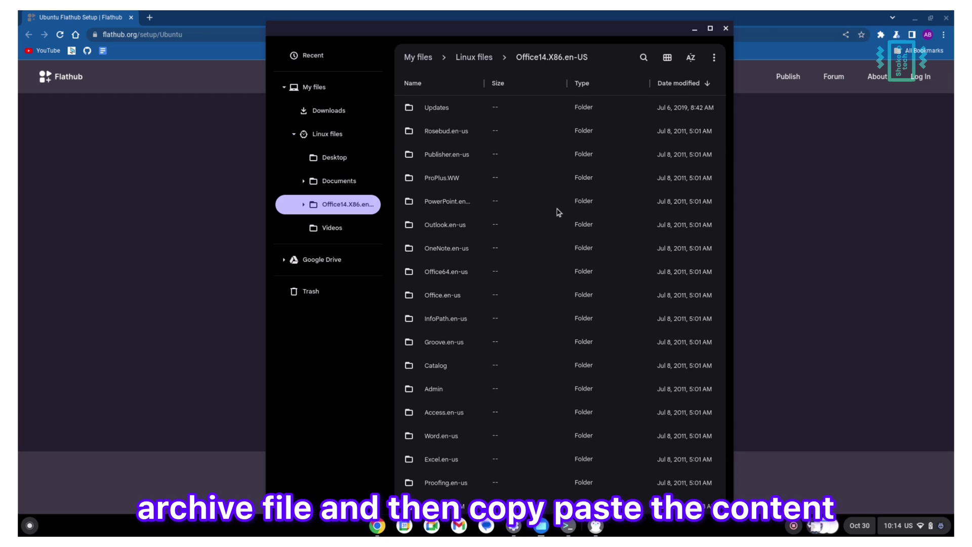
scroll(562, 212, down, 3)
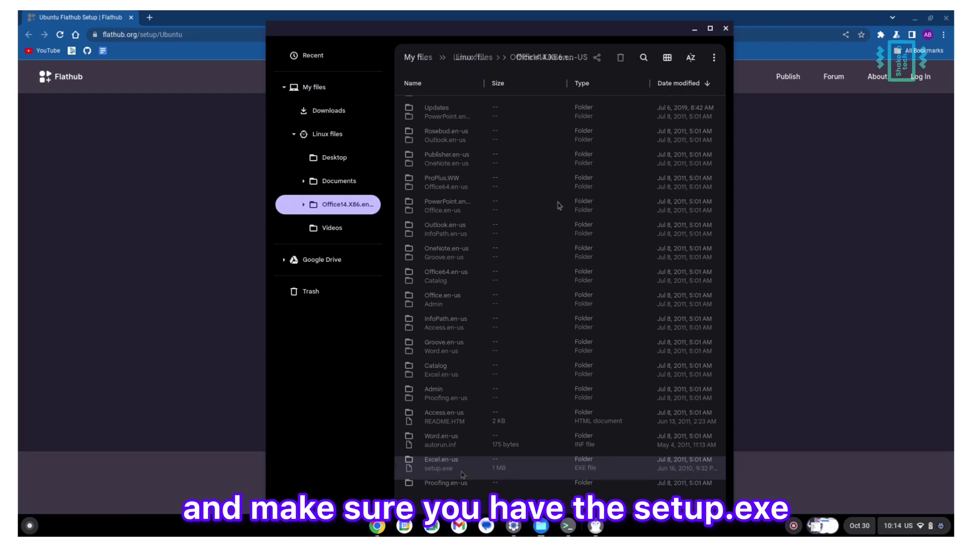
click(462, 469)
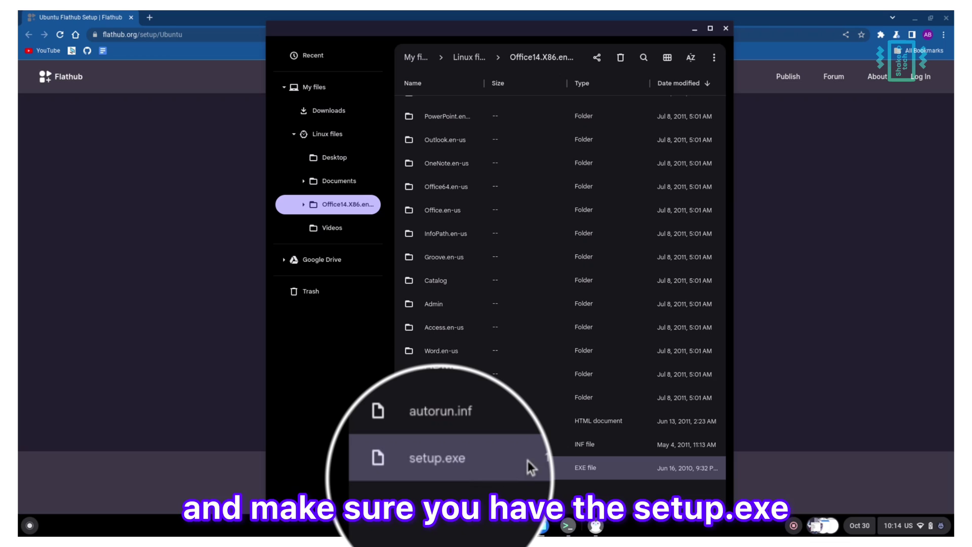
scroll(537, 445, up, 3)
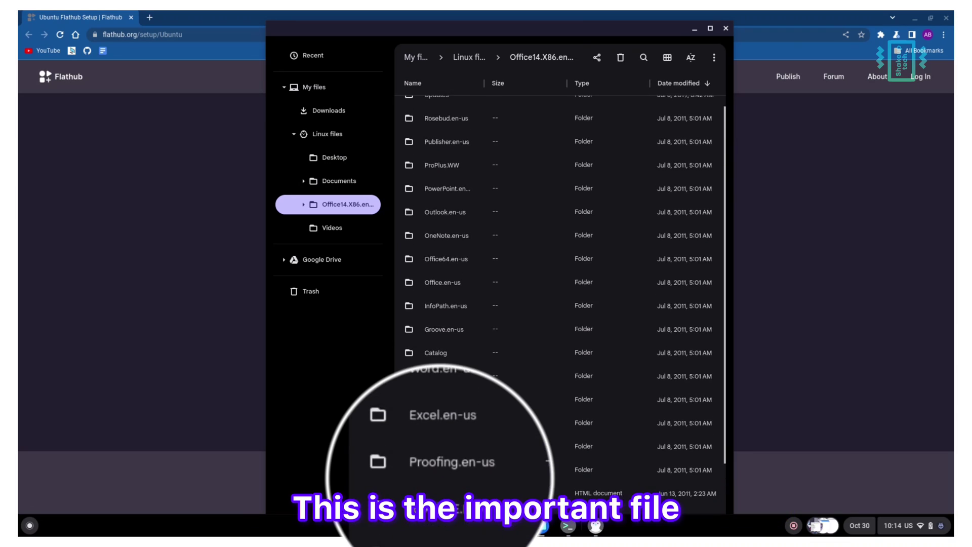
click(695, 29)
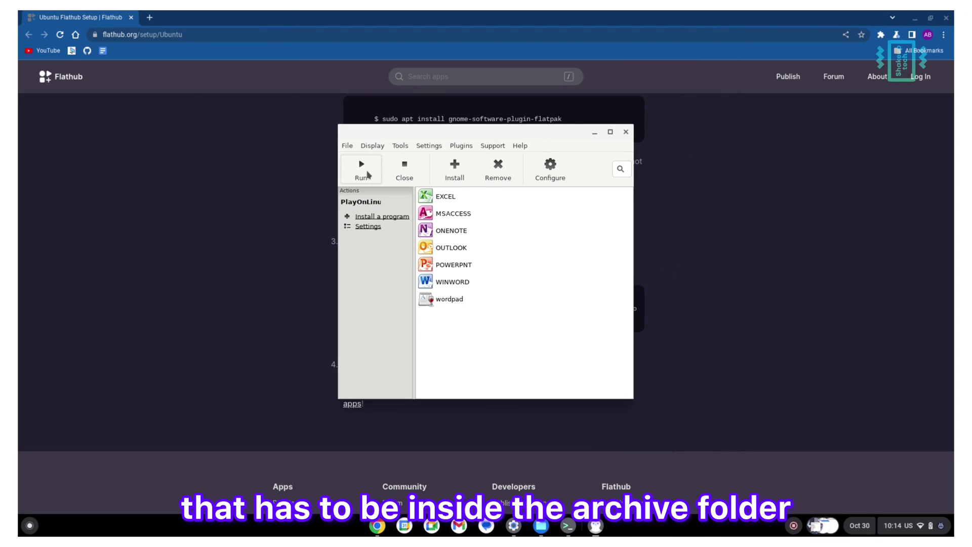
click(455, 162)
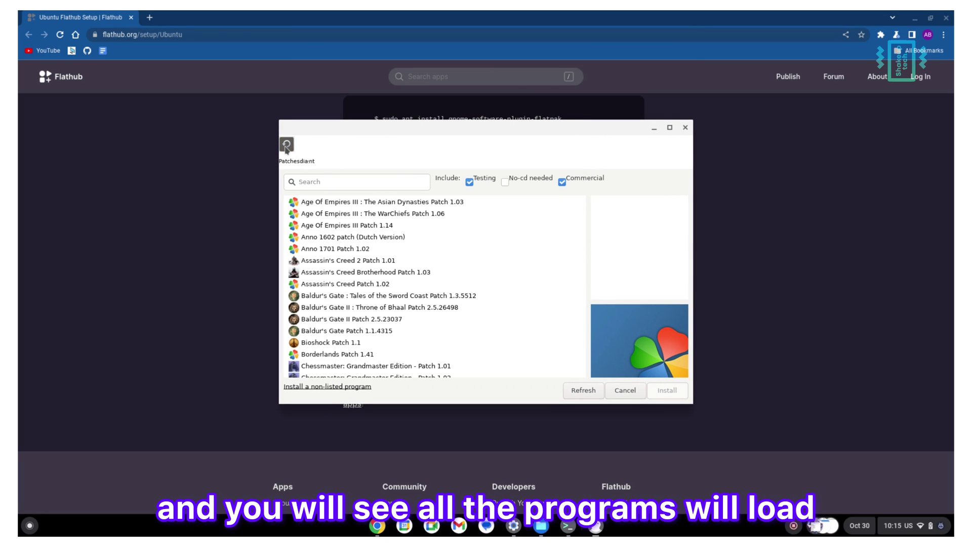
scroll(350, 249, down, 8)
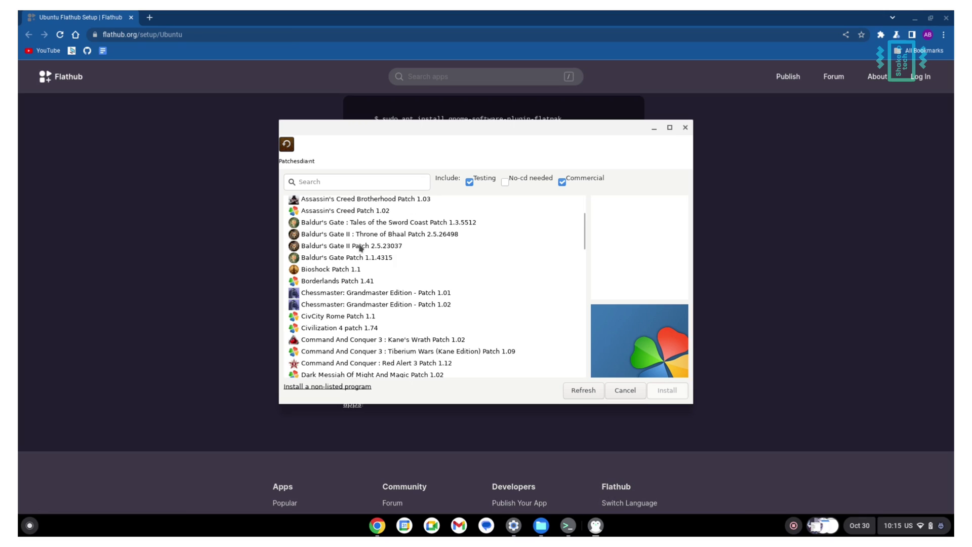
scroll(360, 249, down, 20)
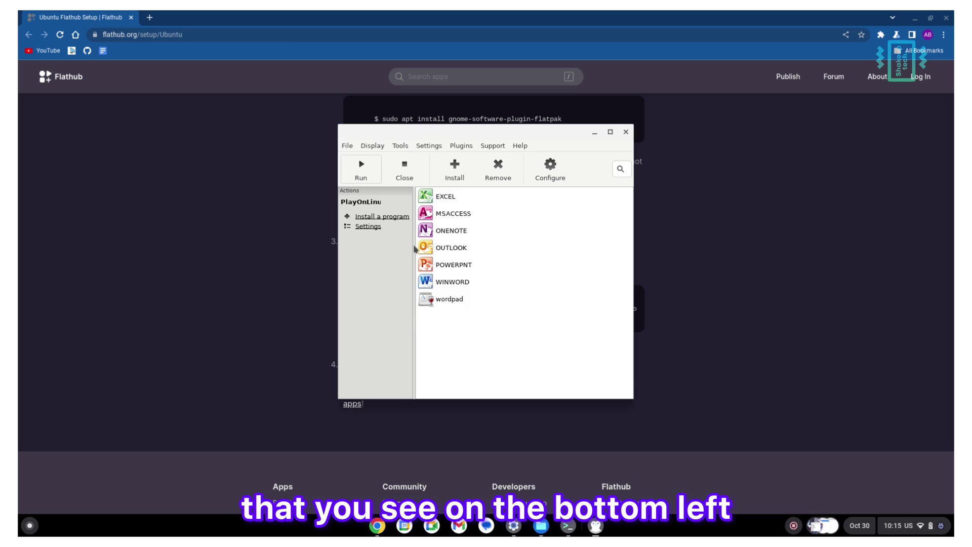
- Start a manual installation of a non-listed program into a new virtual drive
click(382, 216)
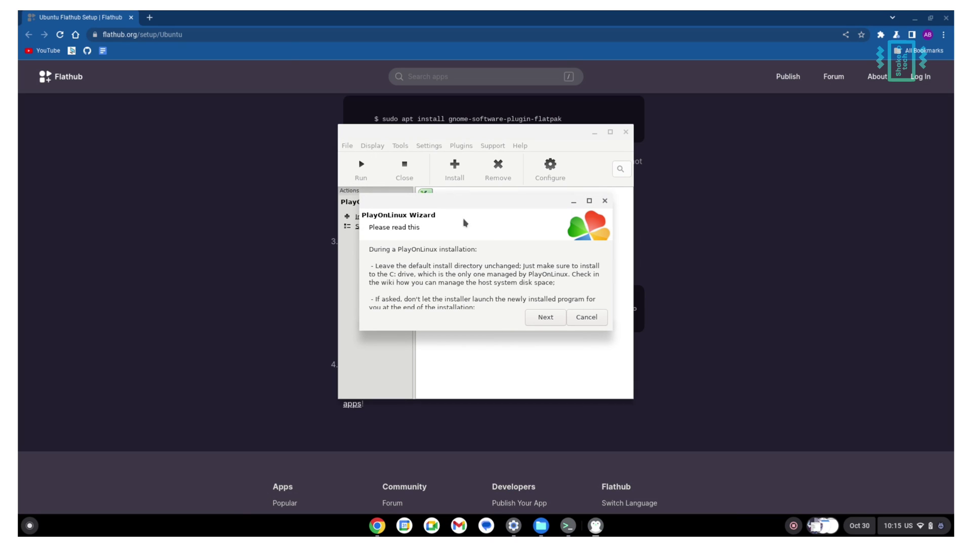
click(545, 317)
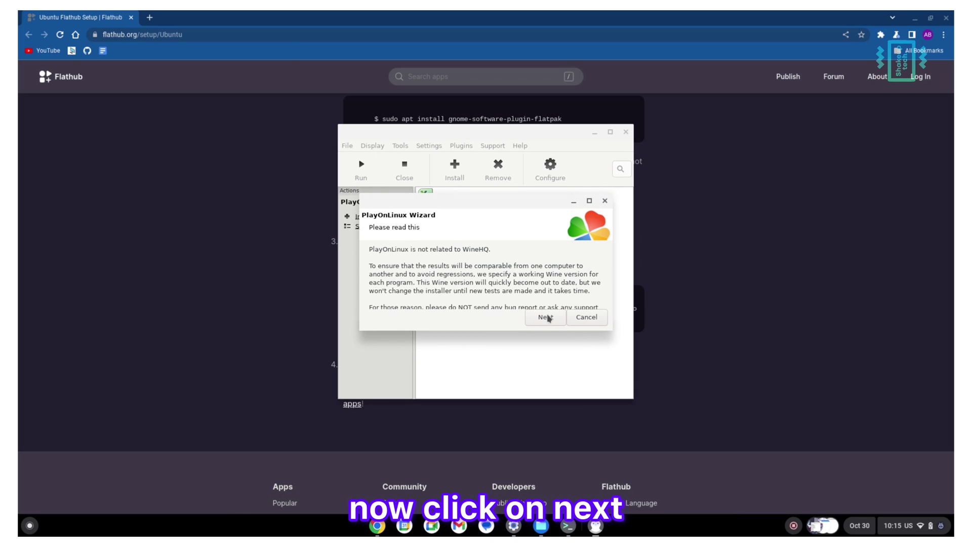
click(545, 316)
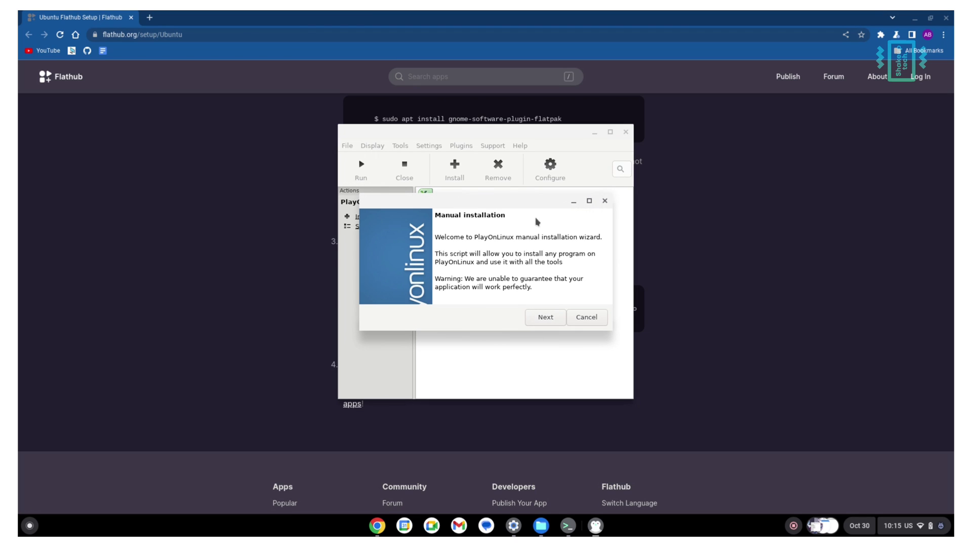
click(552, 319)
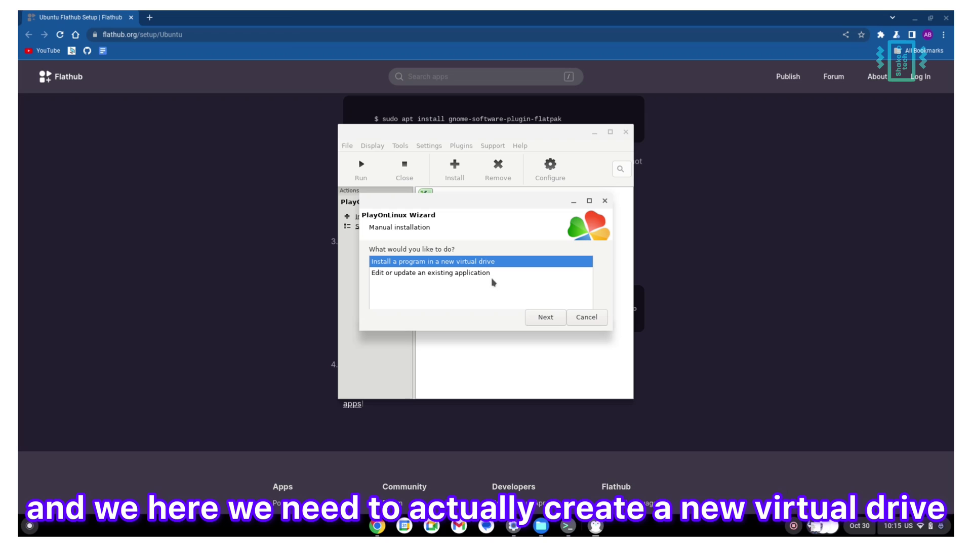
click(547, 319)
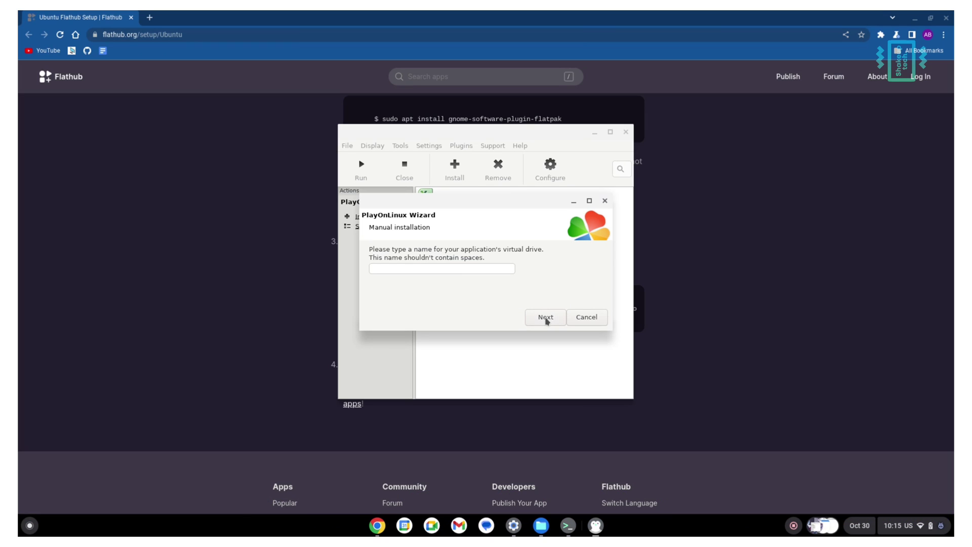
- Name the new virtual drive office2010 and create it as 32-bit
click(468, 269)
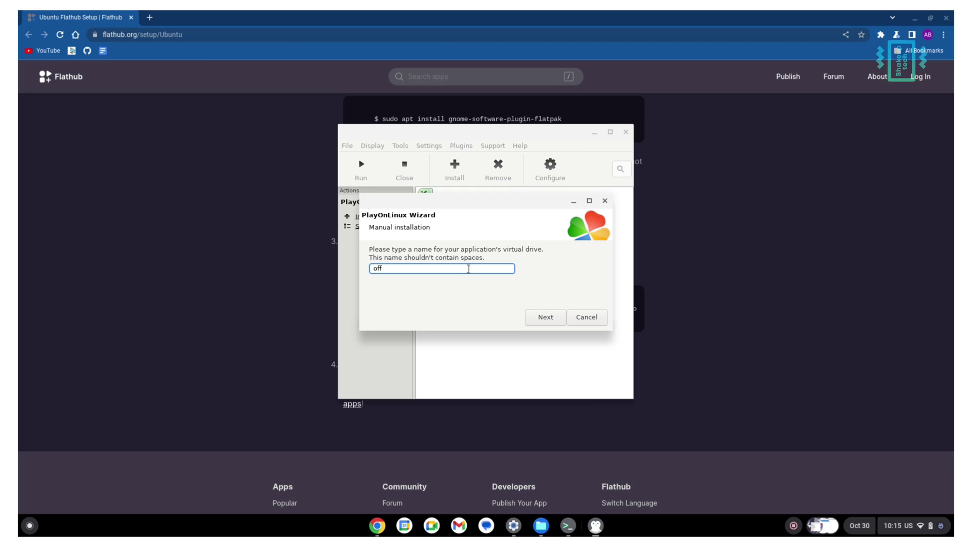
text(ffice2010)
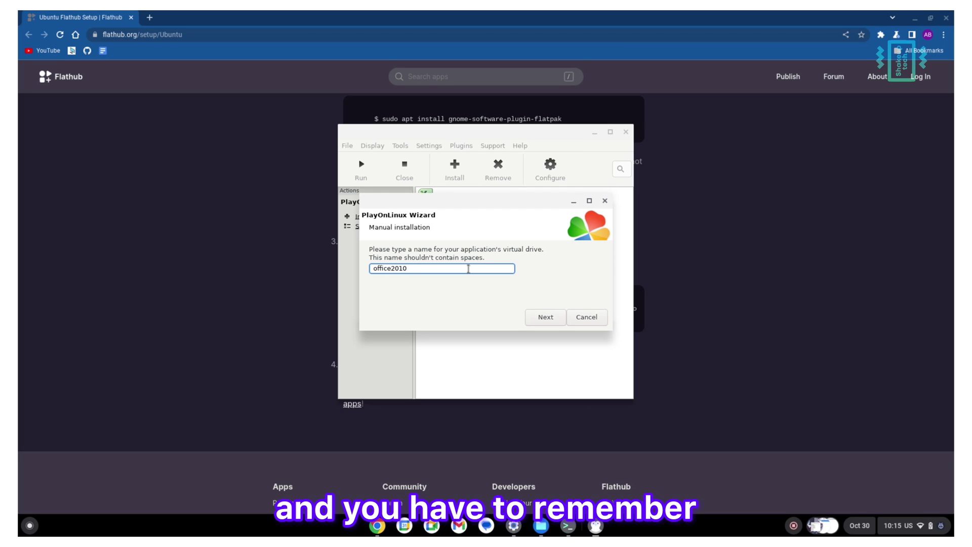
click(544, 317)
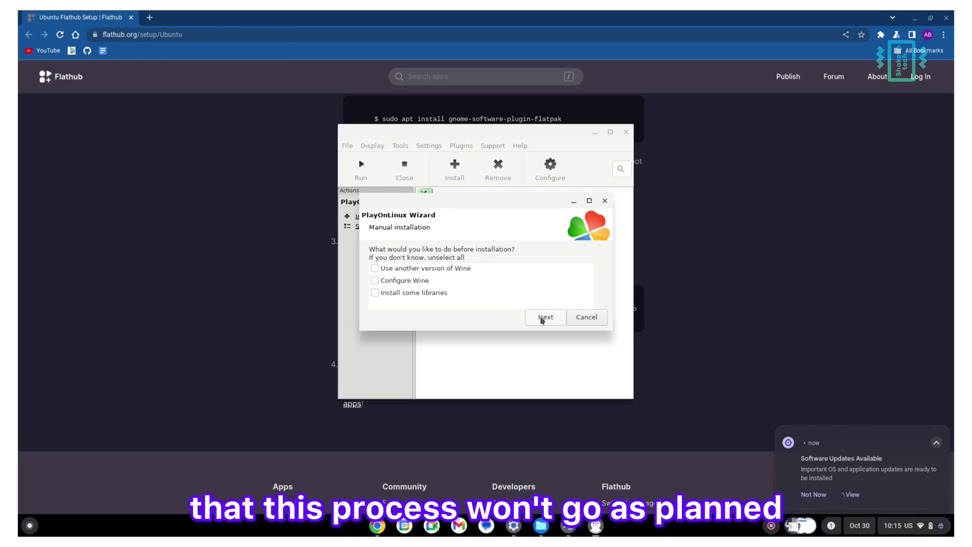
click(541, 319)
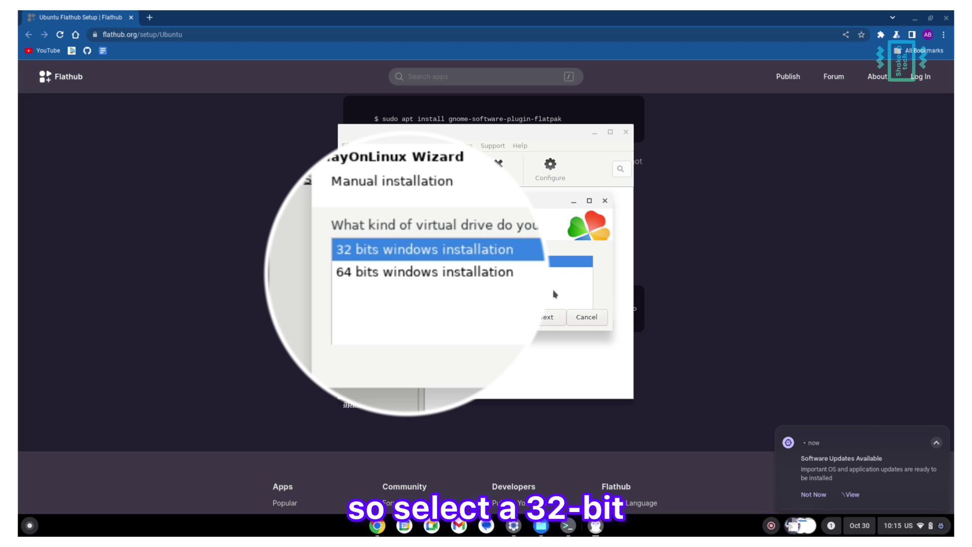
click(547, 317)
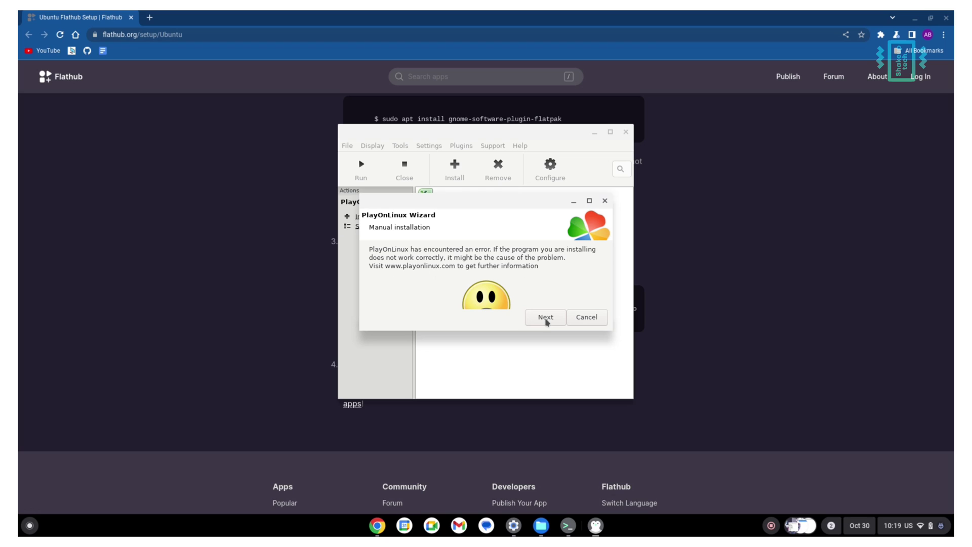
- Abandon the failed wizard and close PlayOnLinux, confirming to close all its windows
click(590, 317)
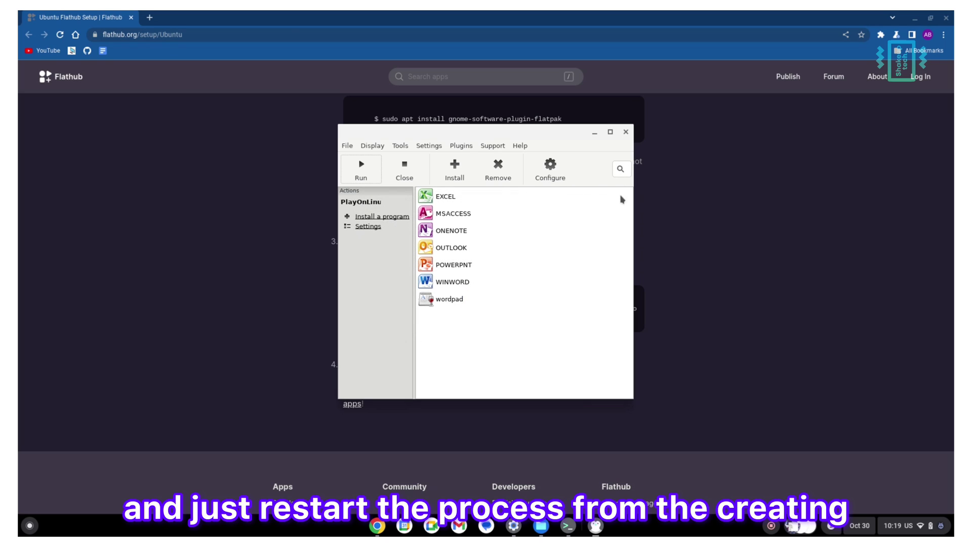
click(626, 132)
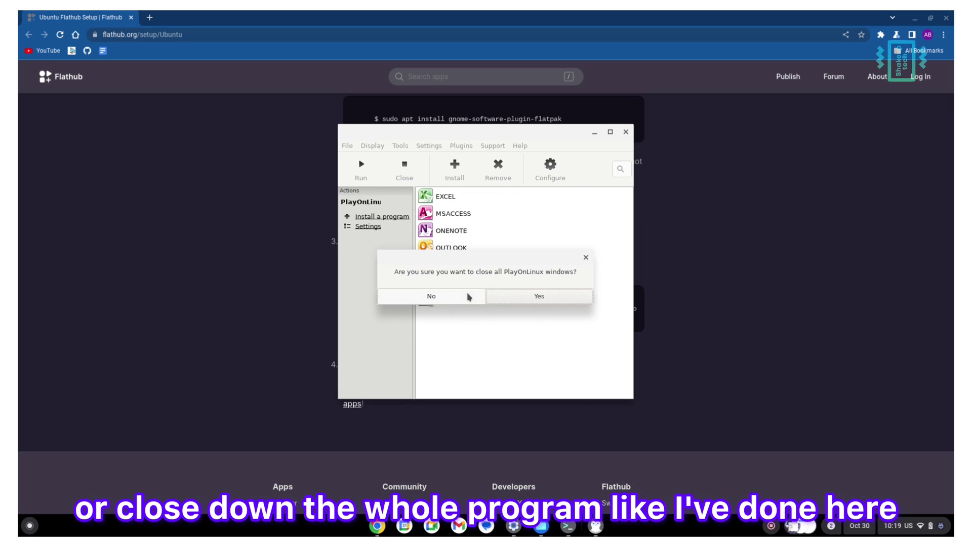
click(516, 298)
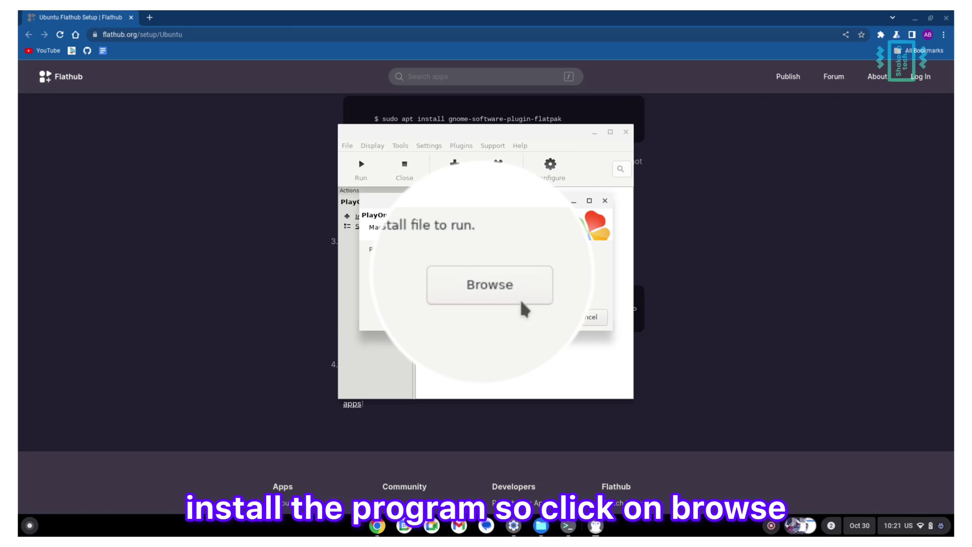
- Choose Office14.X86.en-US/setup.exe as the install file and start the installation
click(488, 280)
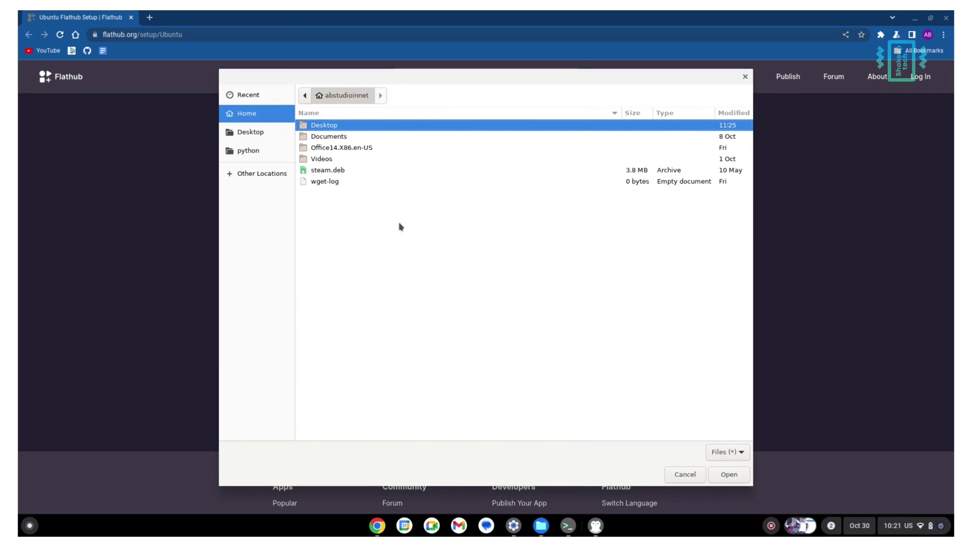
double_click(351, 147)
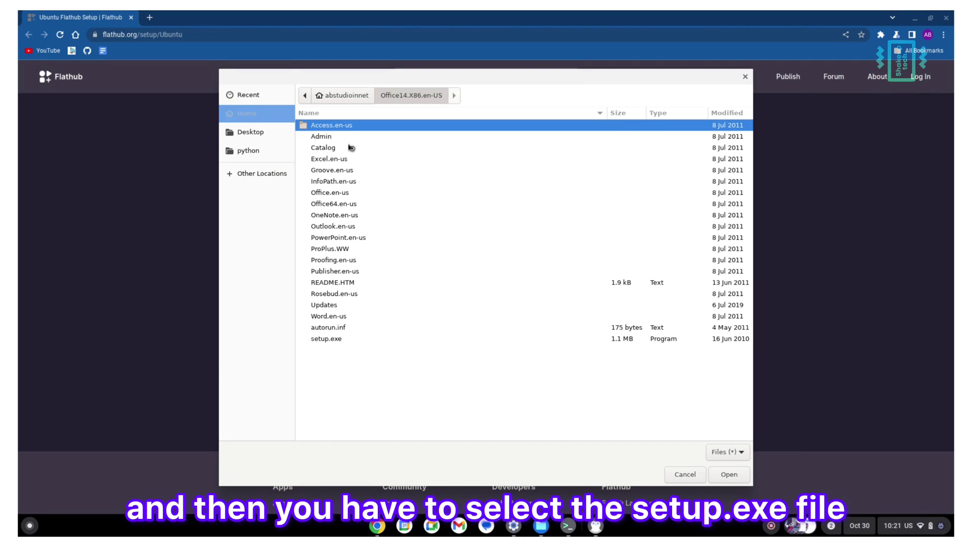
click(369, 338)
click(727, 482)
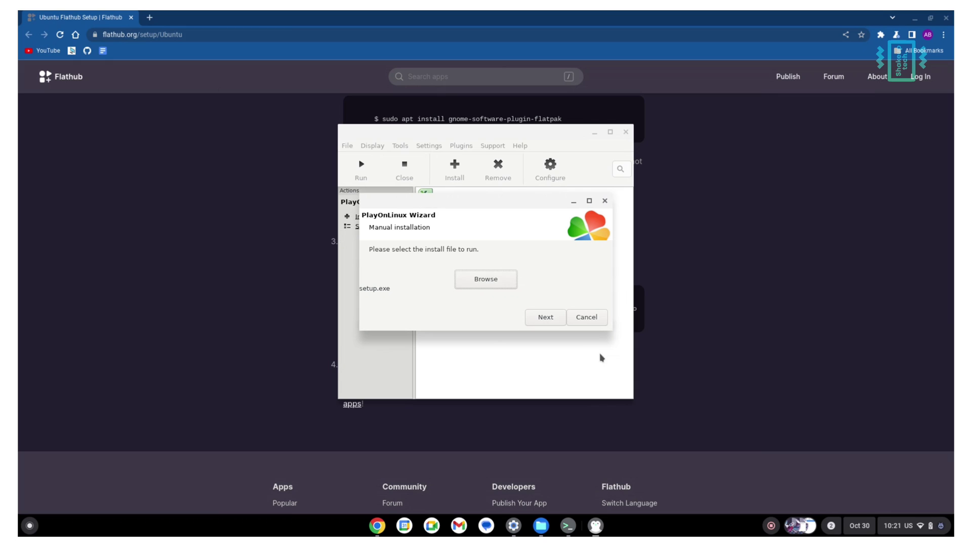
click(546, 317)
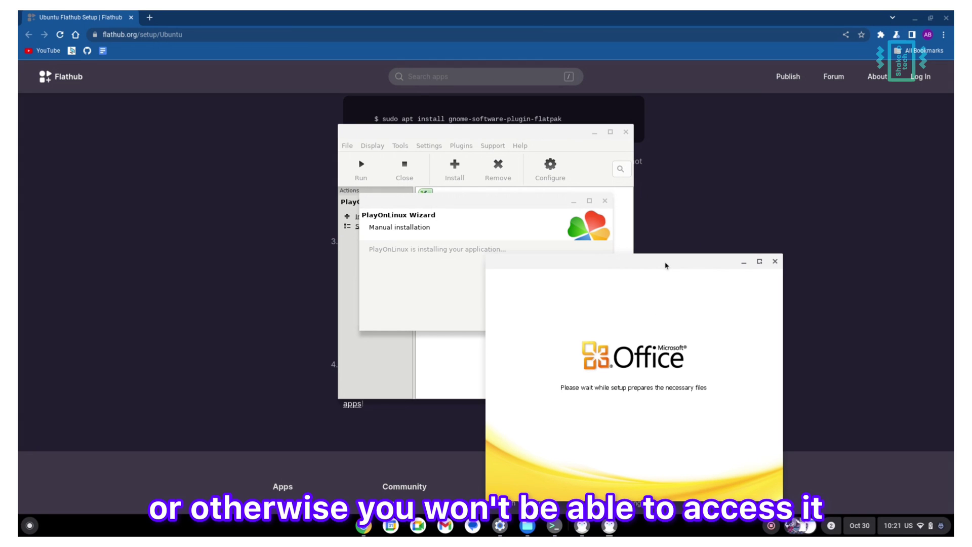
- Accept the Microsoft Office 2010 license terms and continue
drag(665, 265, 513, 154)
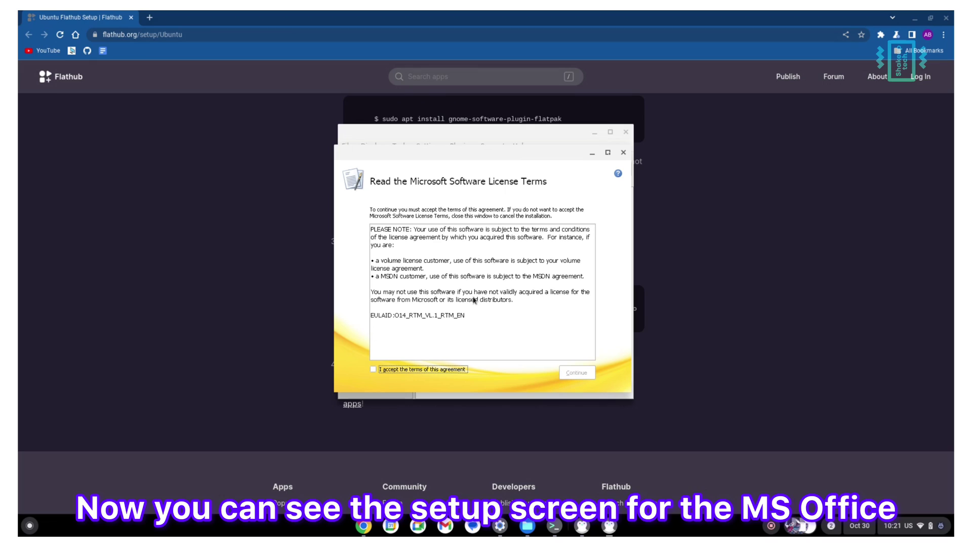
click(420, 372)
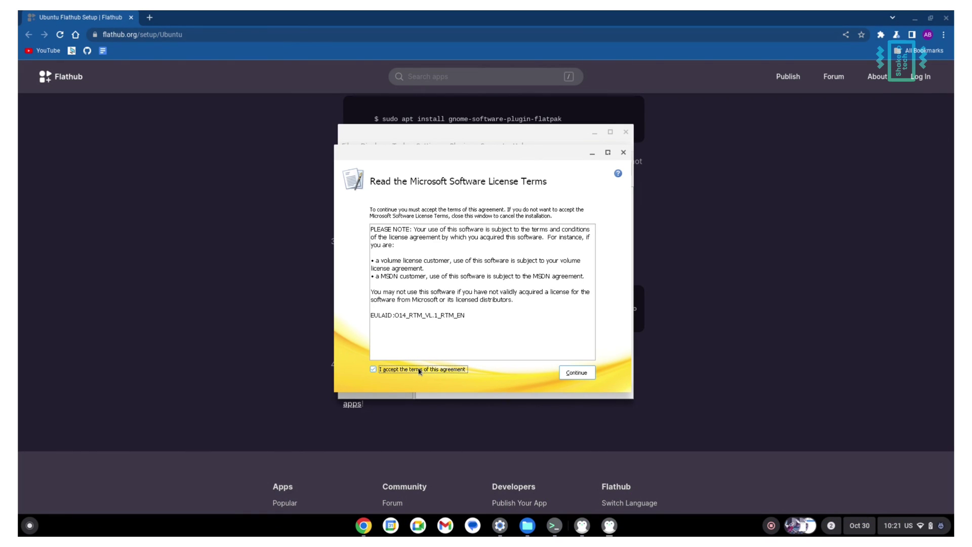
click(578, 376)
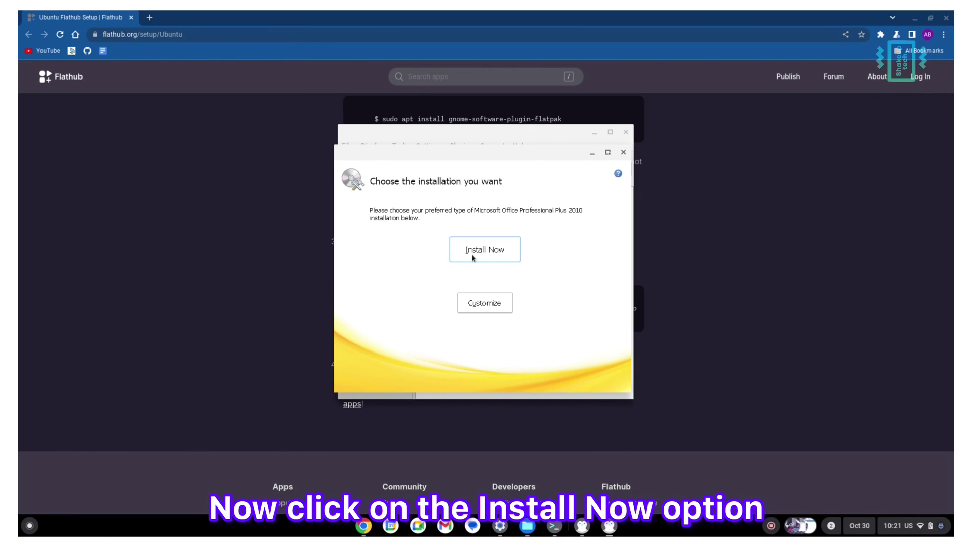
- Run the standard Install Now for Office Professional Plus 2010 and close the installer
click(489, 257)
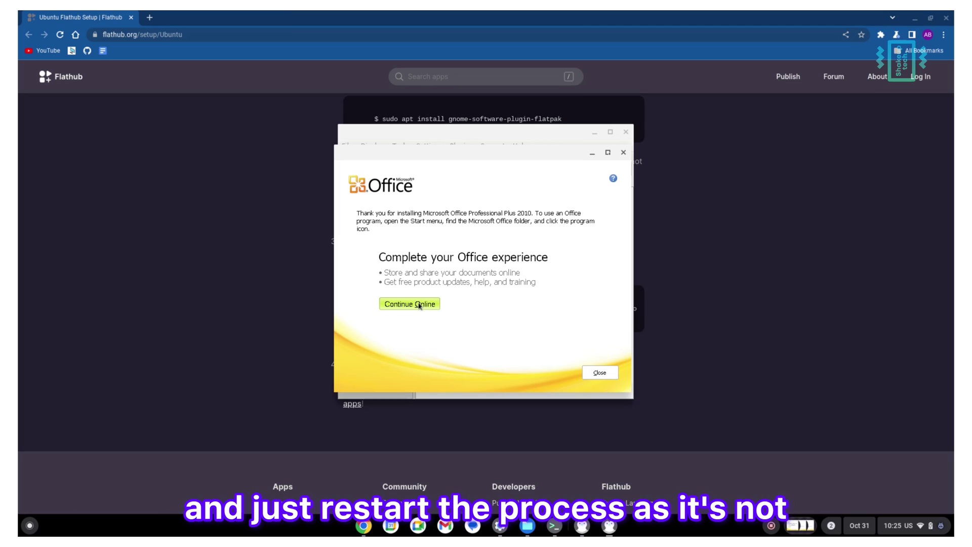
click(601, 374)
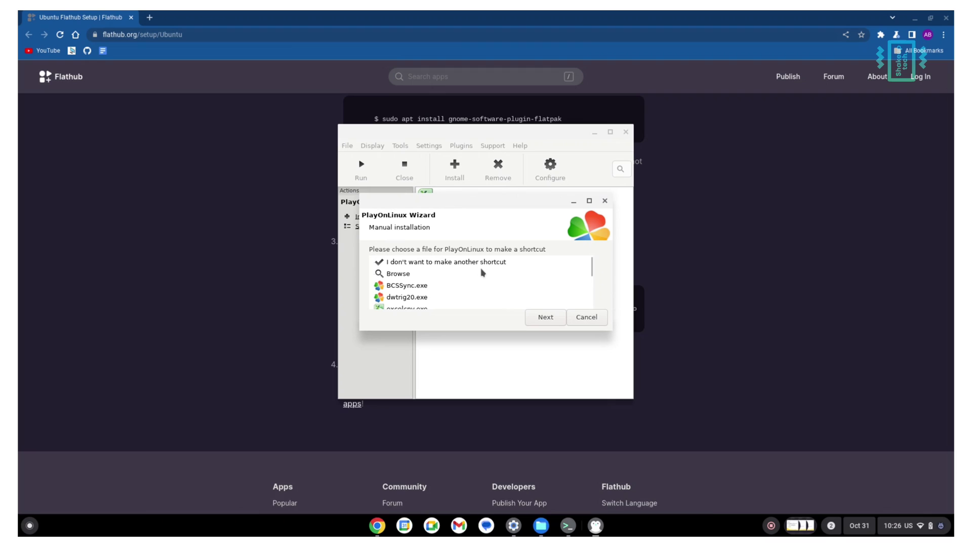
- Create the EXCEL (office2010) shortcut from EXCEL.EXE
scroll(480, 272, down, 5)
scroll(480, 273, down, 1)
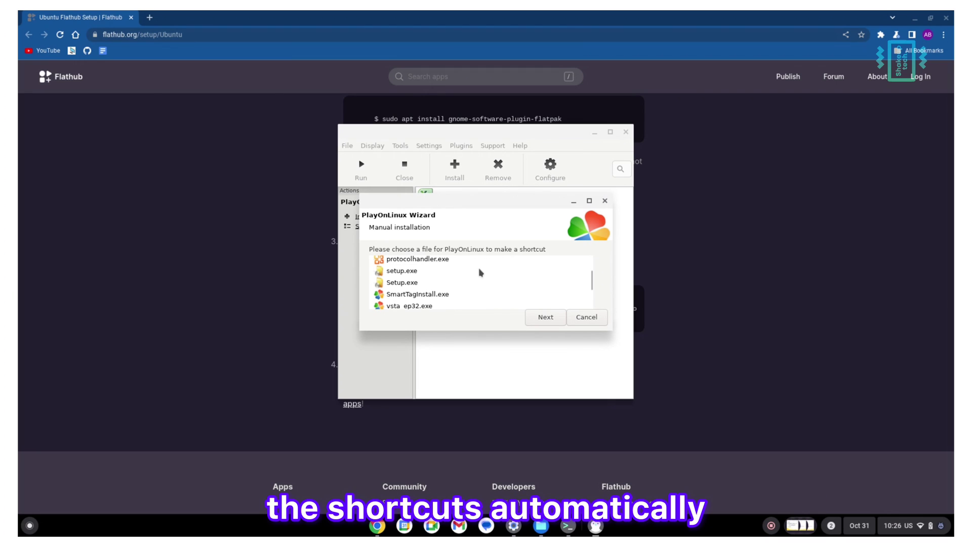
scroll(481, 273, down, 2)
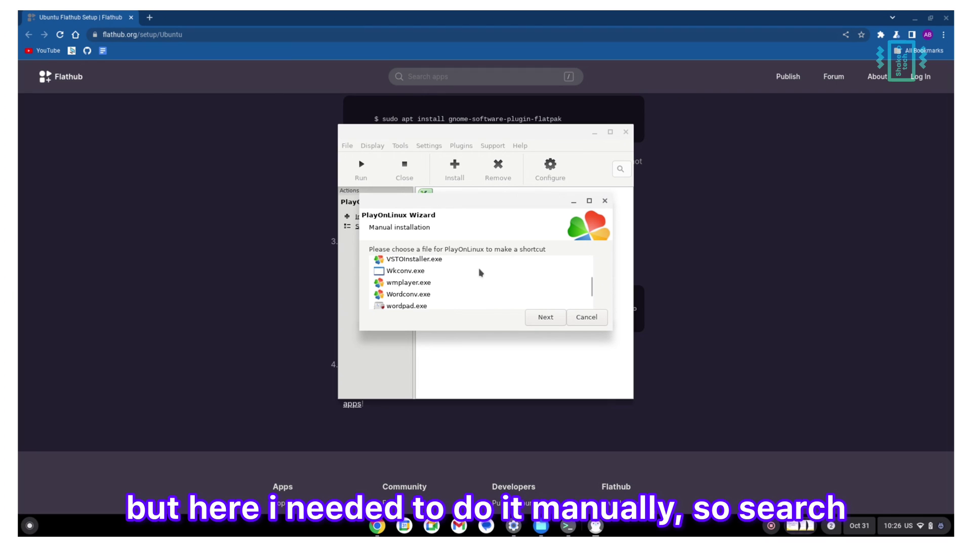
scroll(481, 272, up, 10)
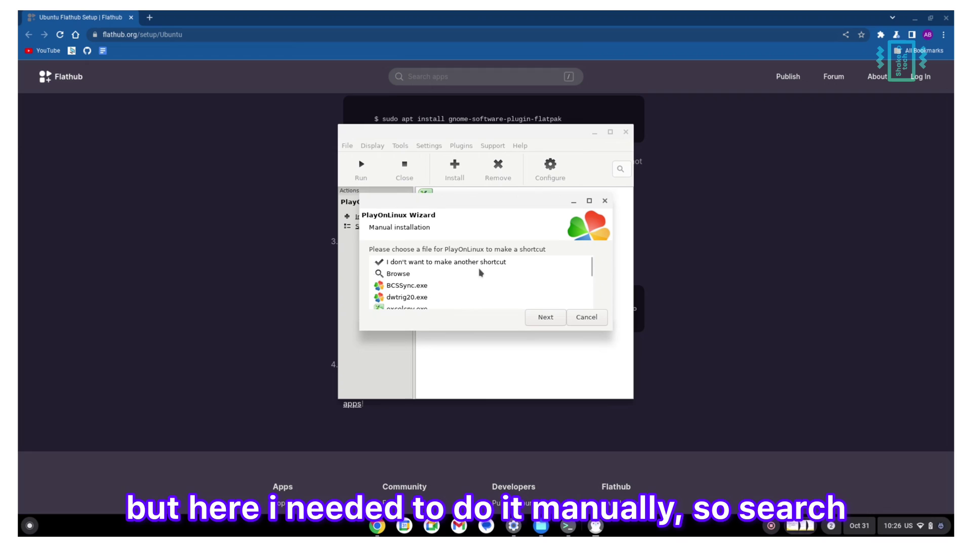
scroll(481, 273, down, 8)
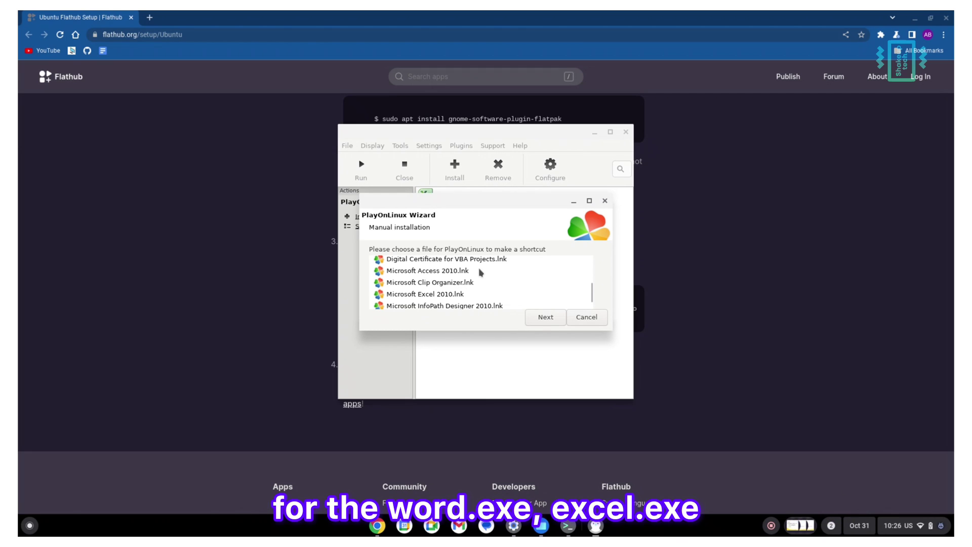
scroll(481, 273, down, 3)
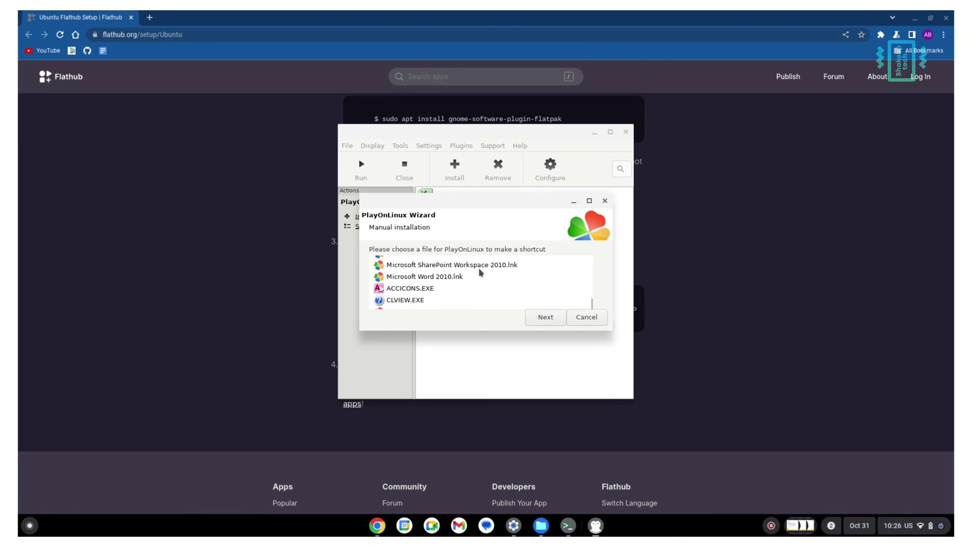
scroll(481, 272, down, 3)
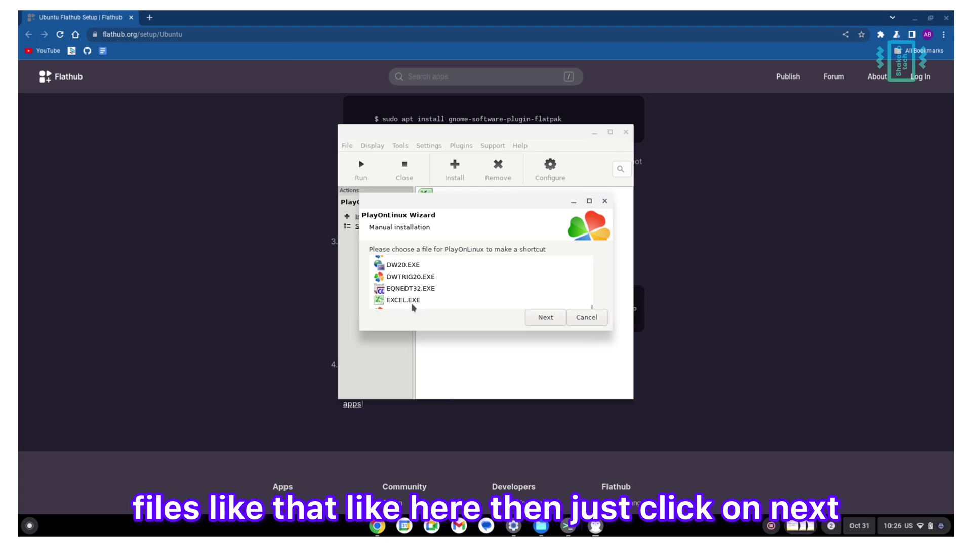
click(434, 303)
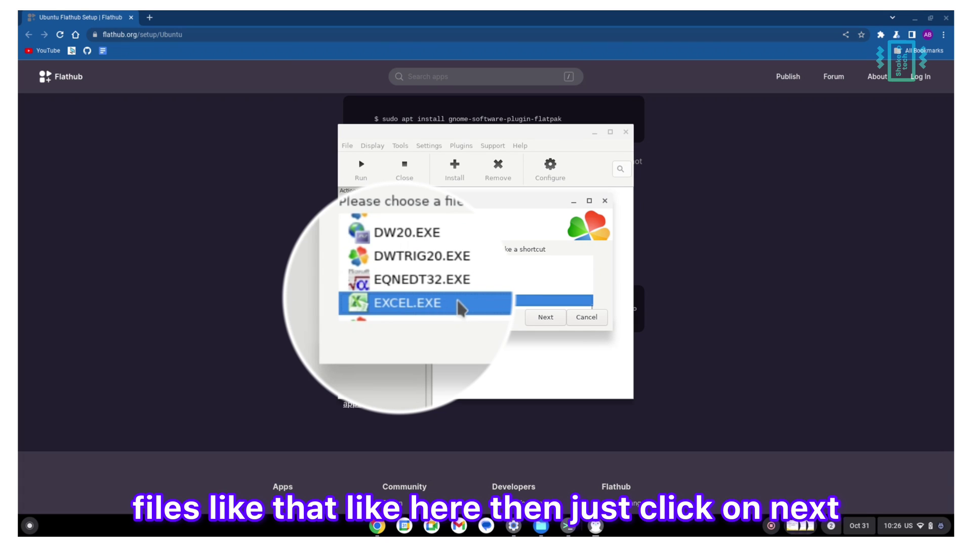
click(542, 320)
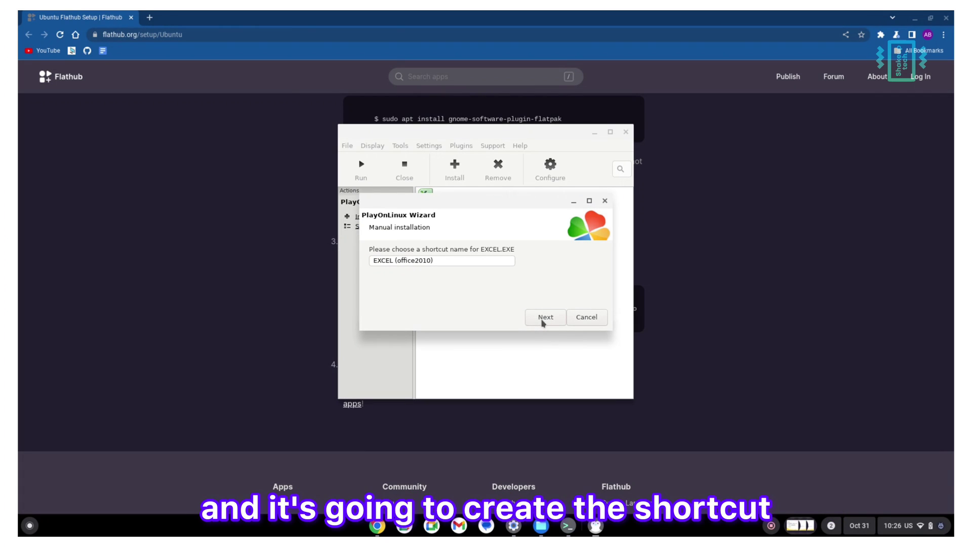
click(545, 321)
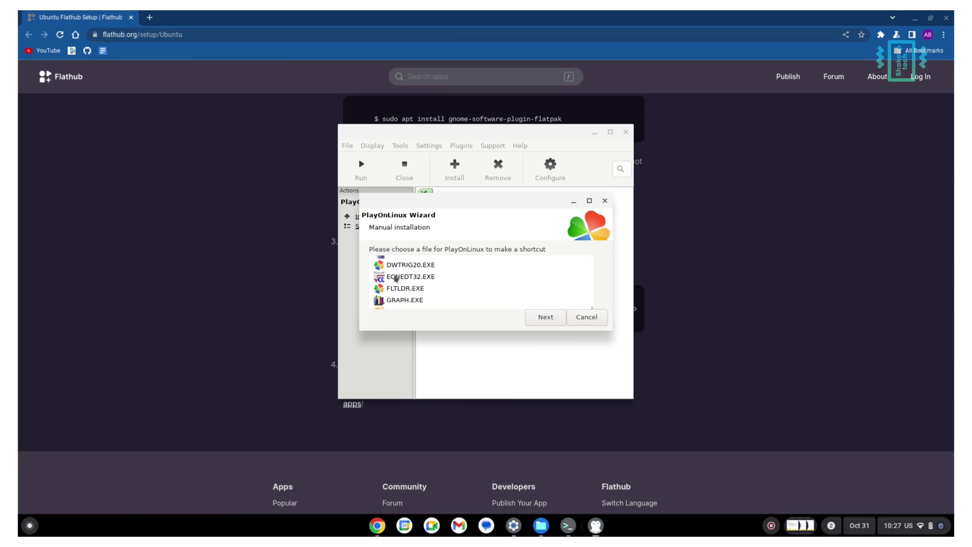
- Create the POWERPNT (office2010) shortcut from POWERPNT.EXE, then cancel the wizard
scroll(430, 281, down, 10)
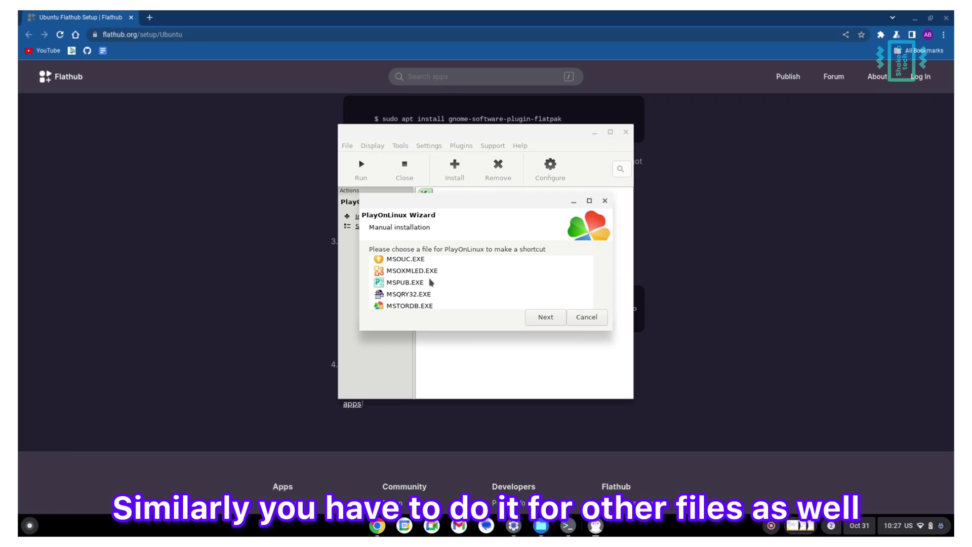
scroll(431, 281, down, 3)
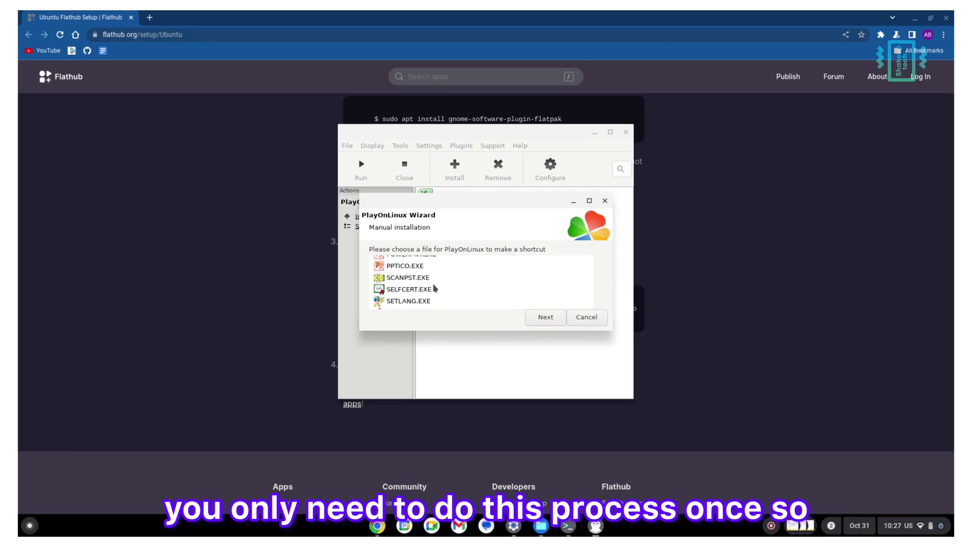
scroll(430, 294, up, 3)
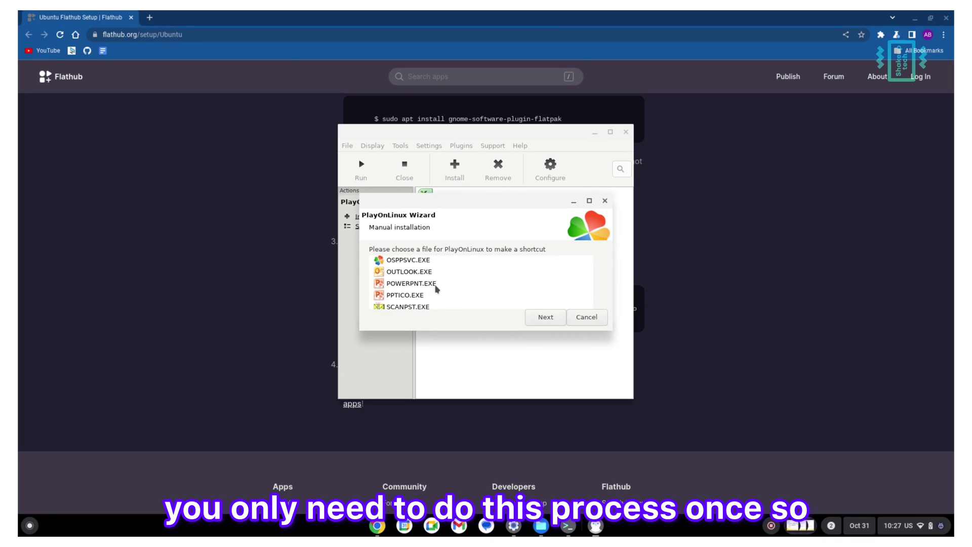
click(428, 284)
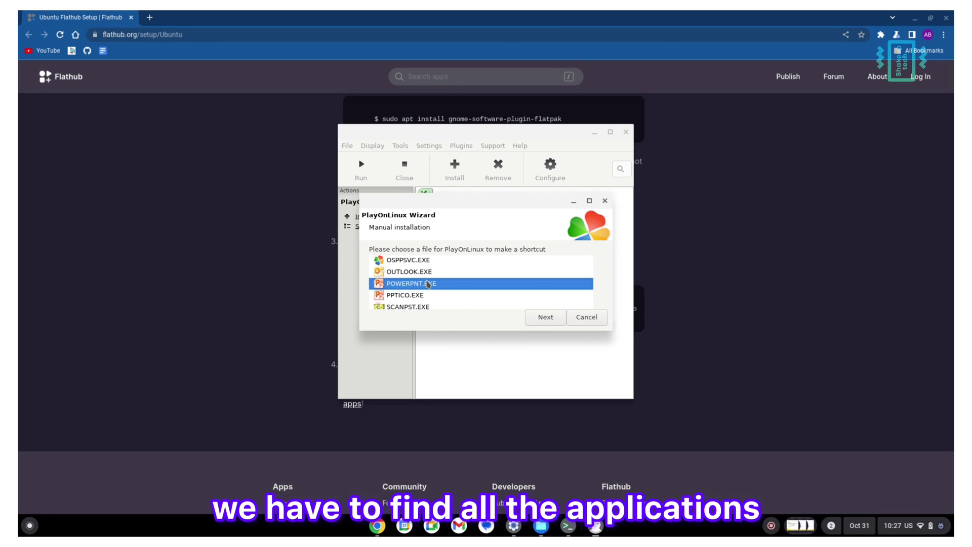
click(538, 319)
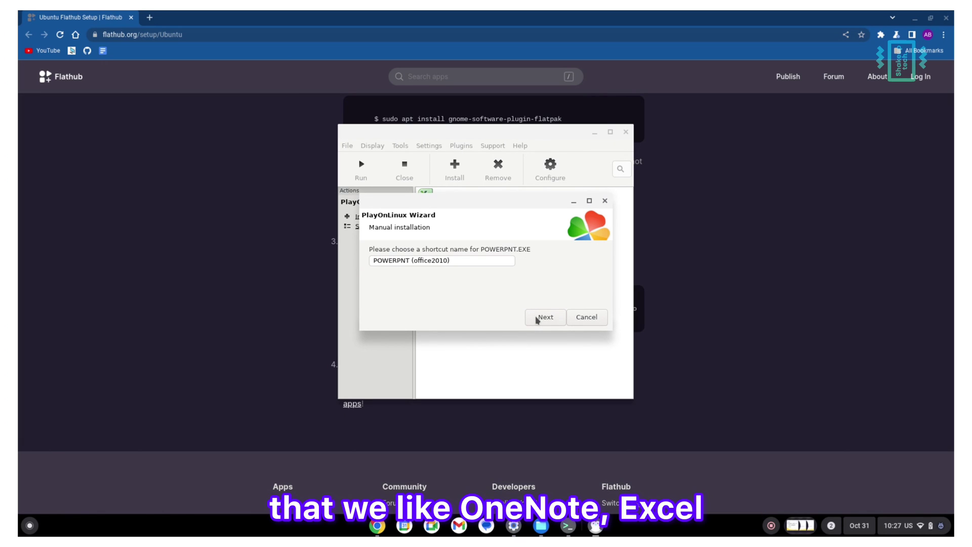
click(538, 319)
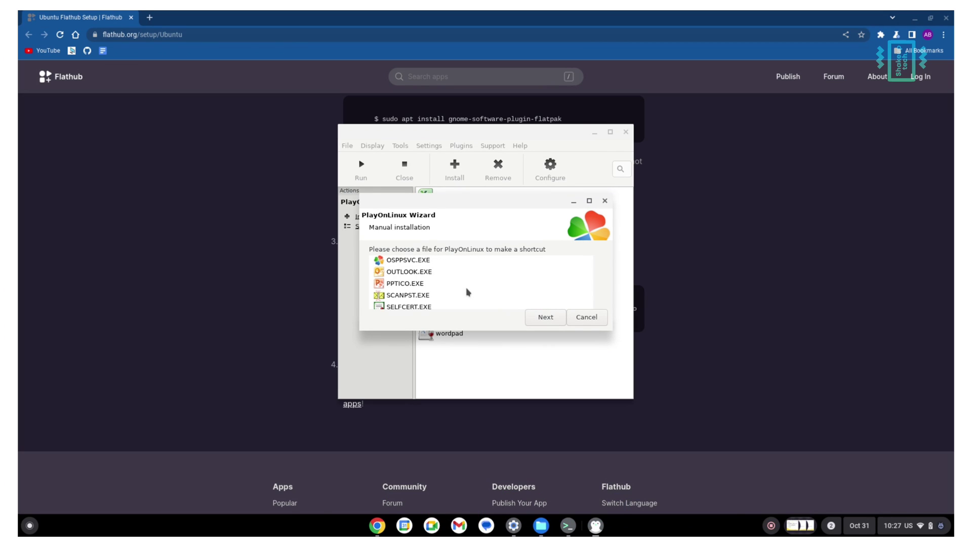
click(581, 318)
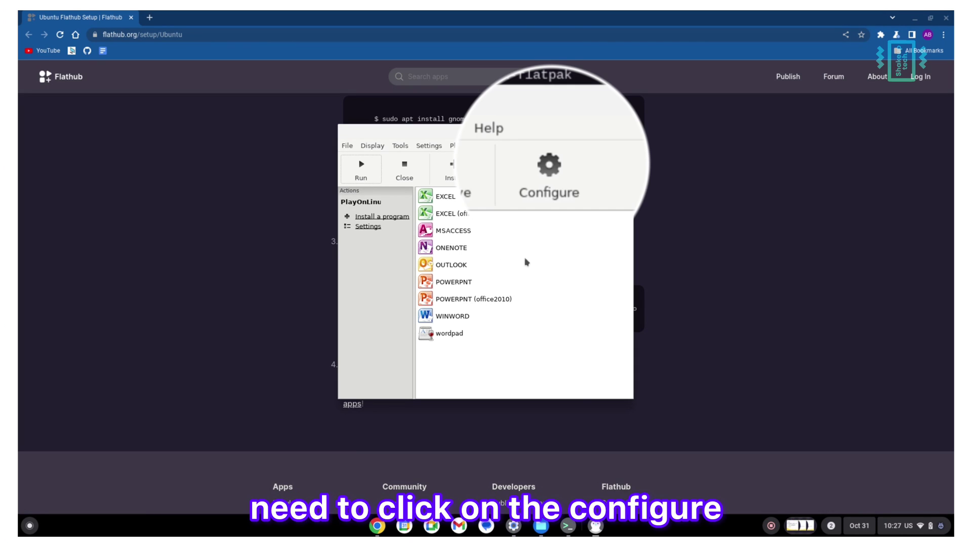
- From the office2010 drive configuration, start a new shortcut and opt to browse for the file
click(534, 182)
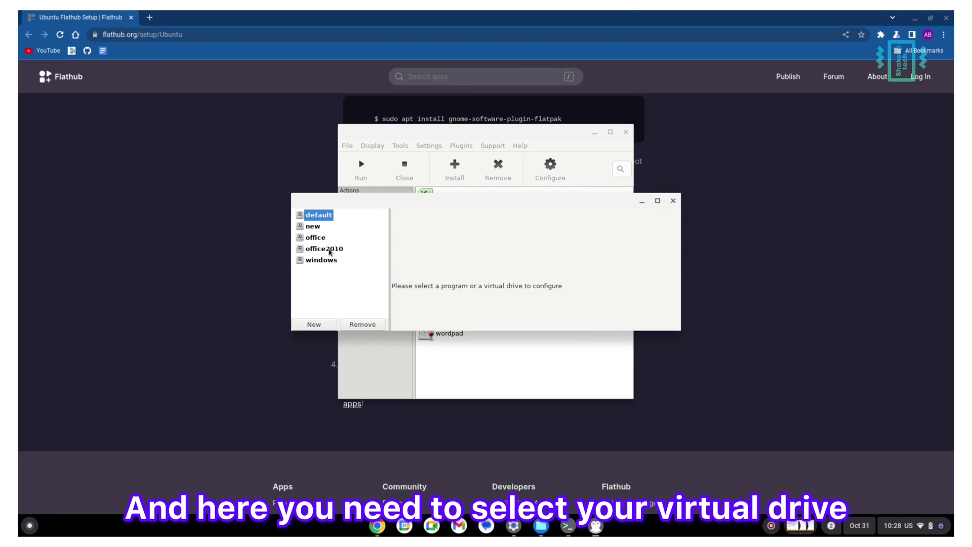
click(324, 249)
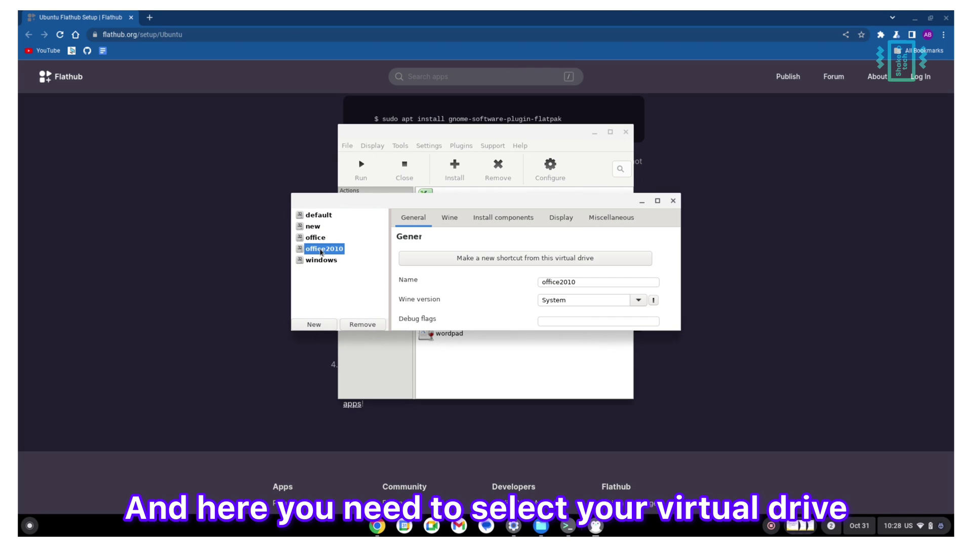
click(502, 260)
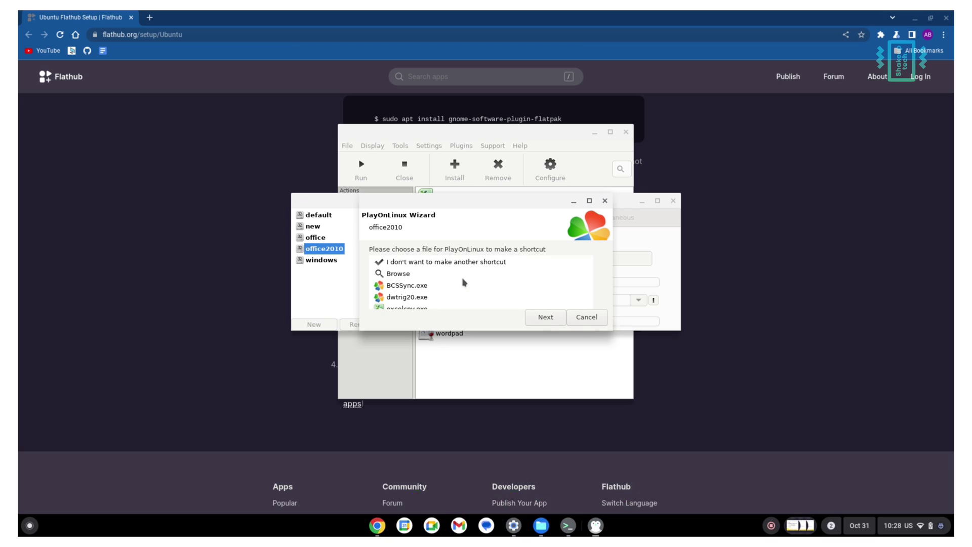
scroll(463, 282, down, 15)
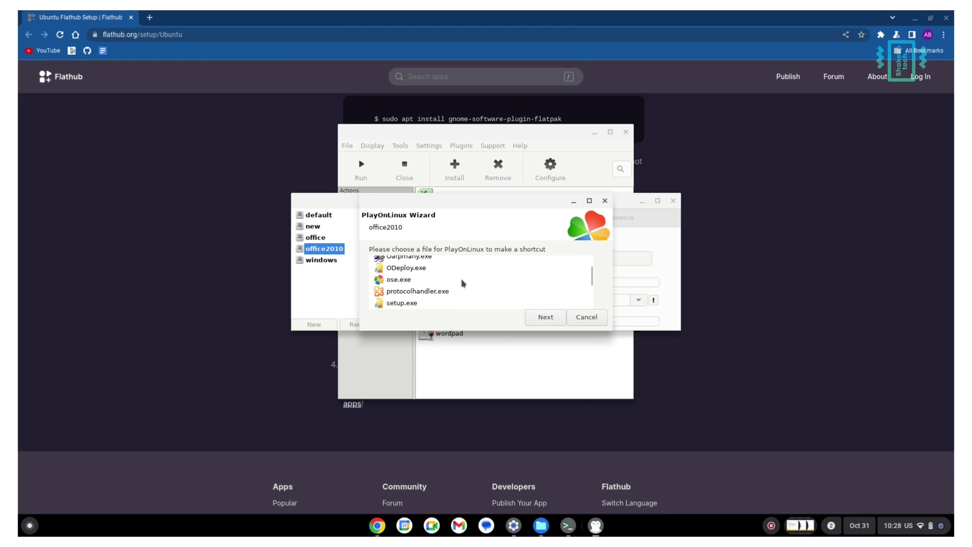
scroll(463, 282, down, 15)
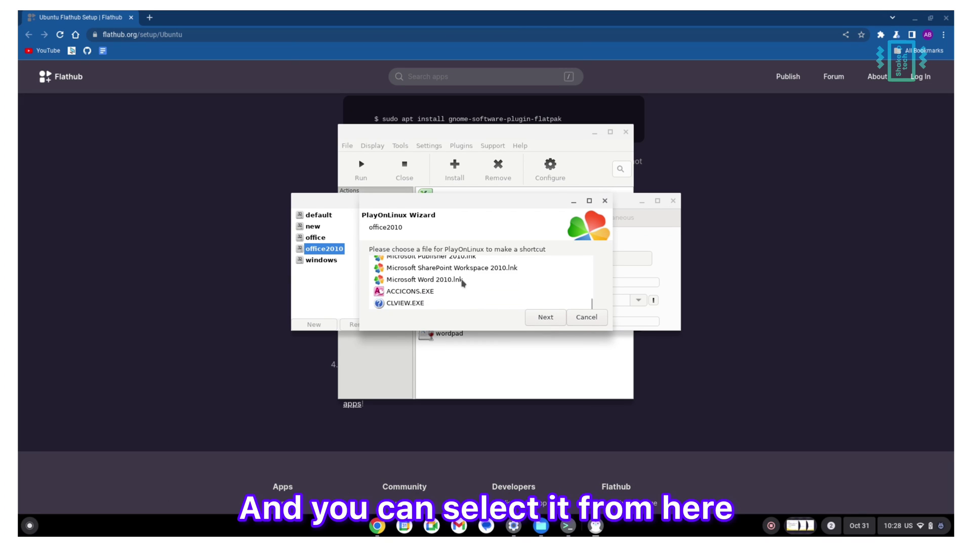
scroll(463, 284, up, 12)
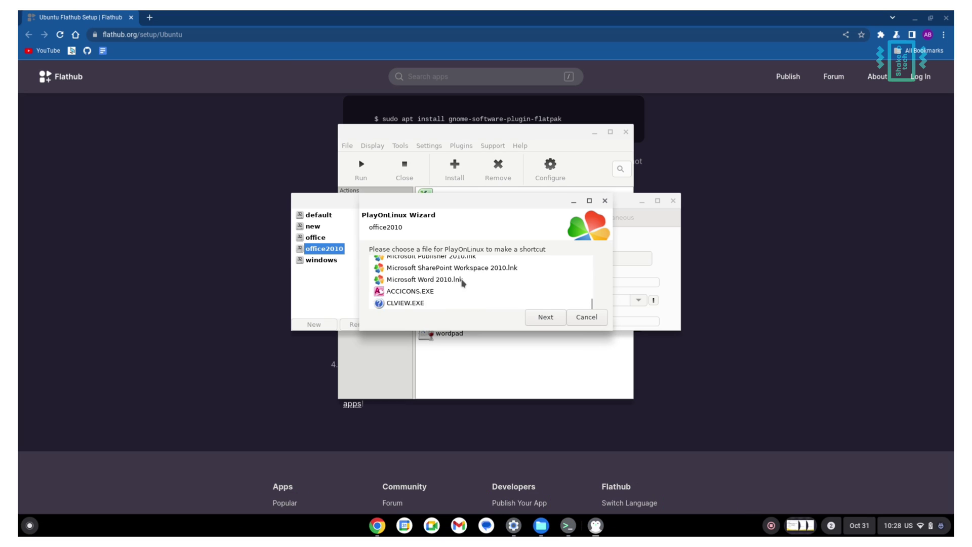
scroll(464, 282, up, 10)
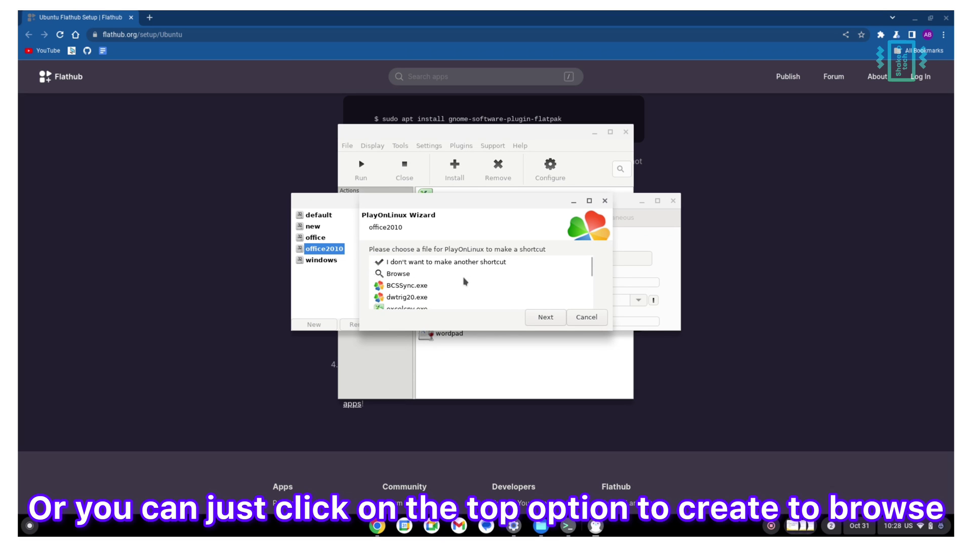
click(411, 275)
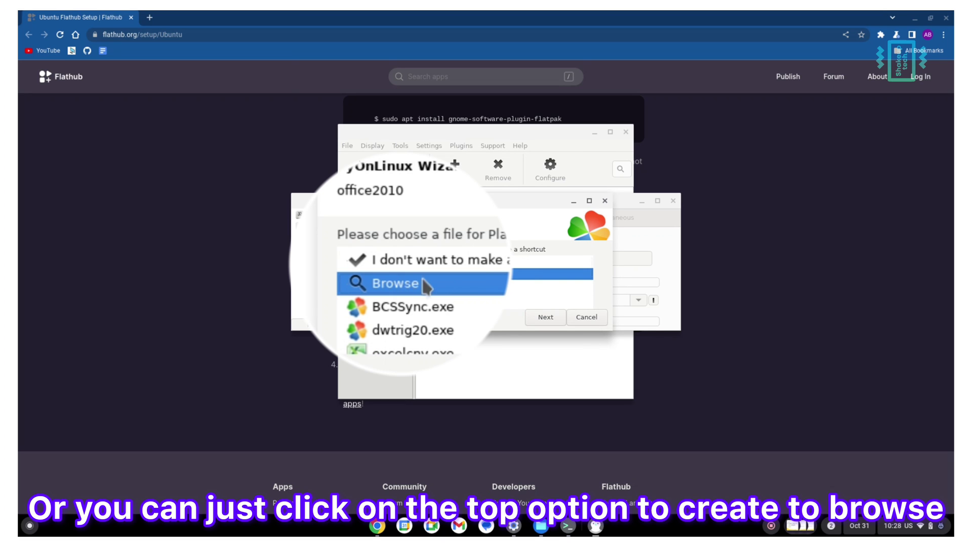
click(546, 317)
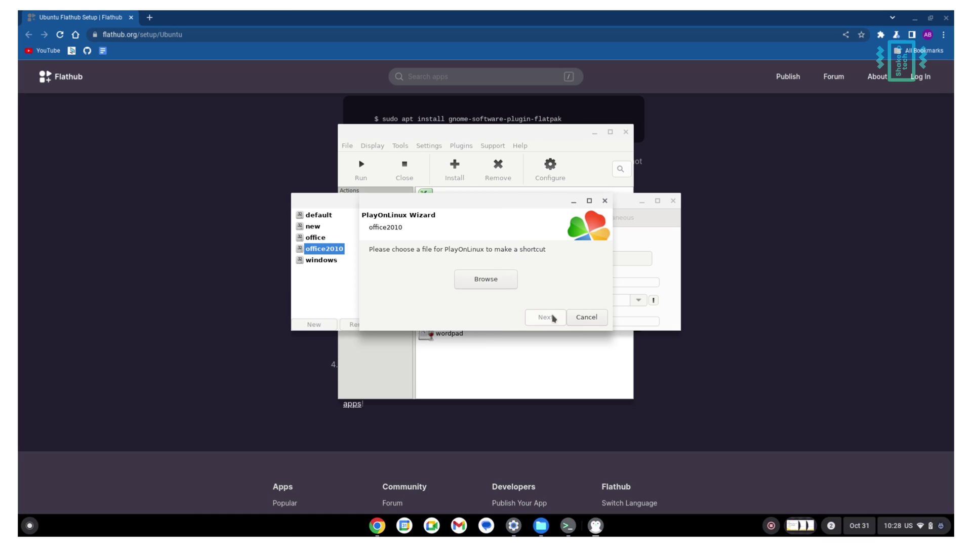
- Browse to Program Files > Microsoft Office > Office14 and select ONENOTE.EXE
click(489, 279)
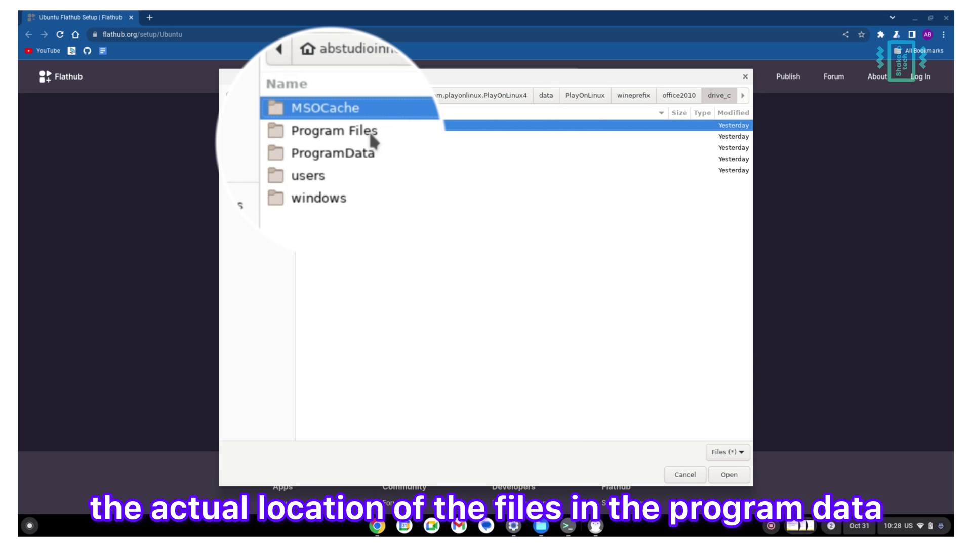
double_click(351, 138)
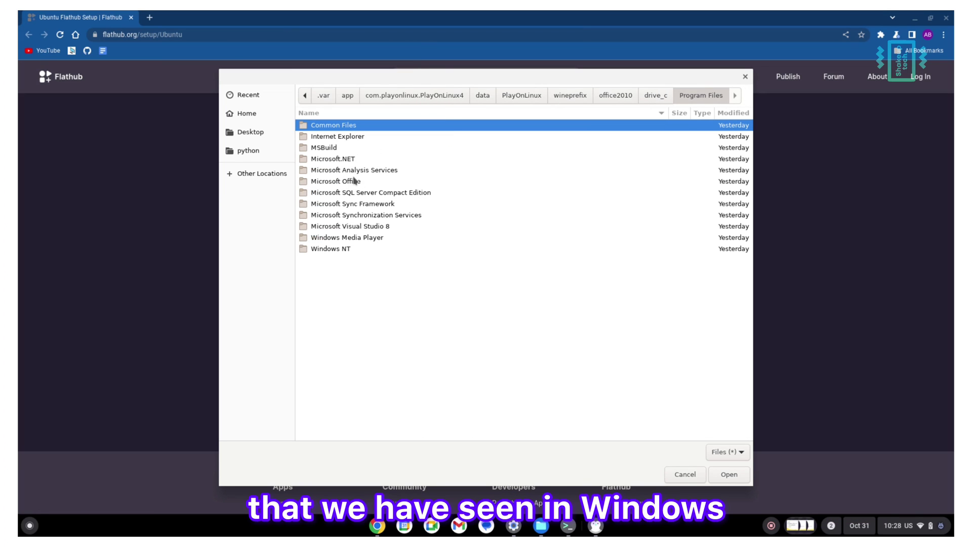
double_click(334, 181)
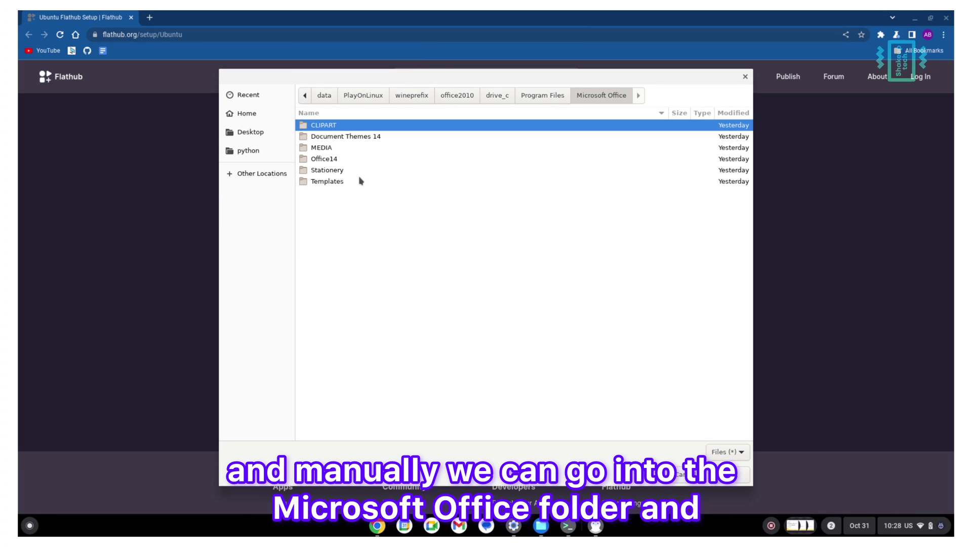
double_click(336, 159)
scroll(384, 278, down, 3)
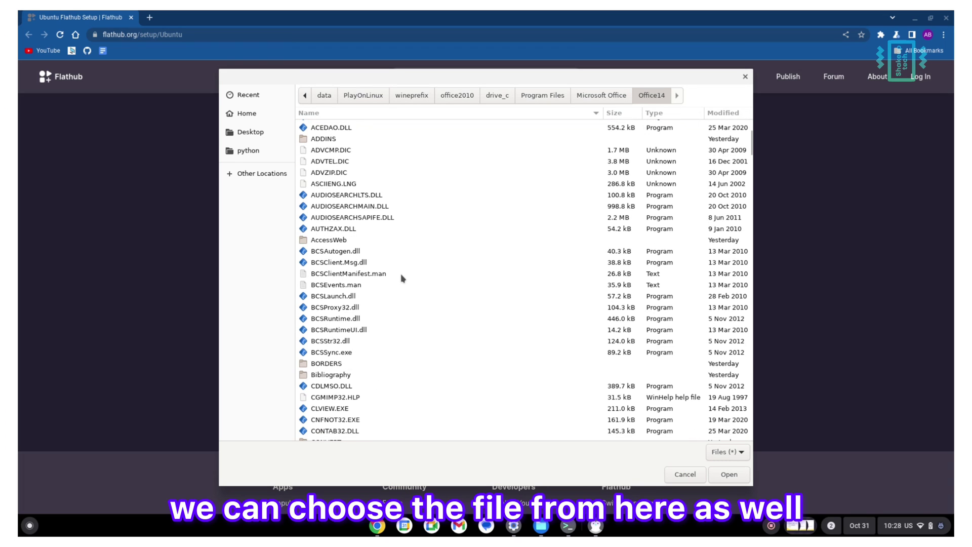
scroll(401, 278, down, 15)
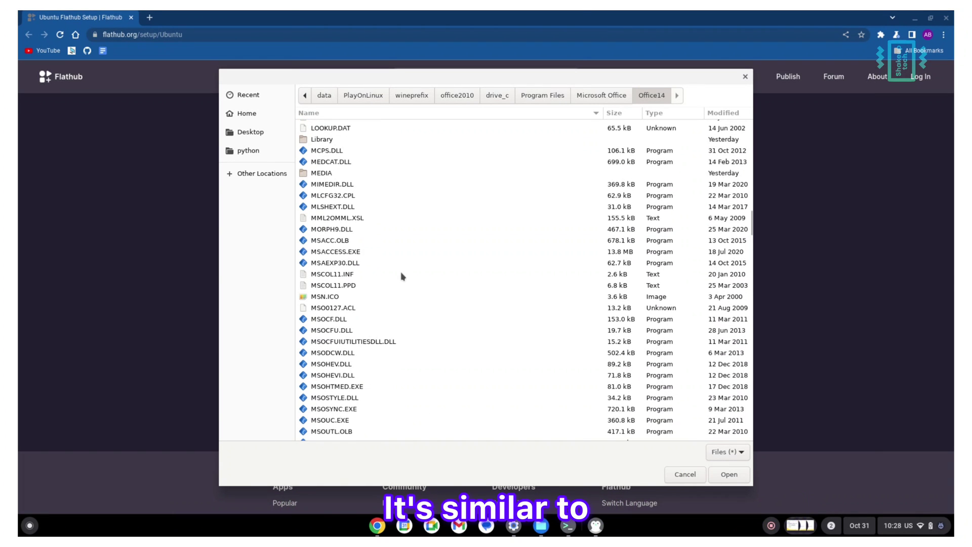
scroll(402, 276, down, 2)
scroll(402, 276, down, 10)
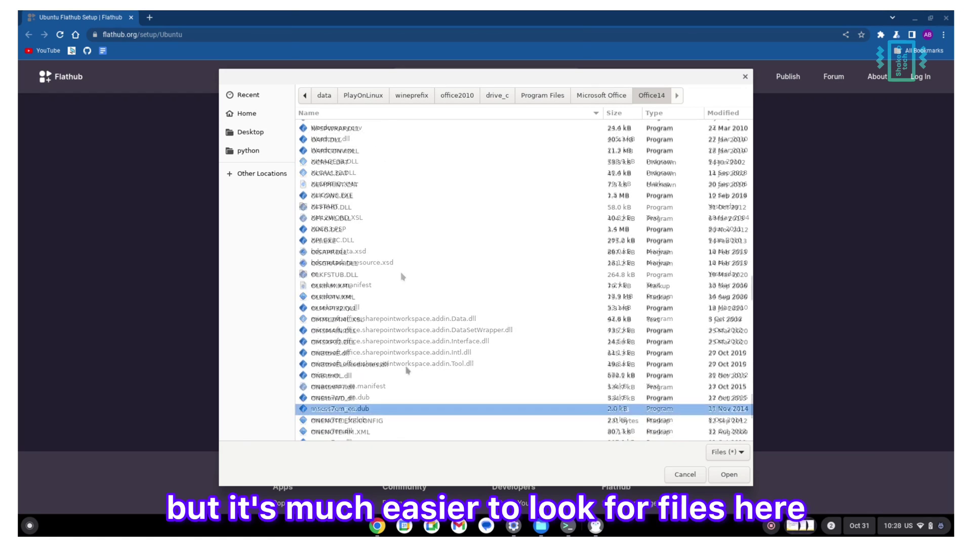
click(408, 371)
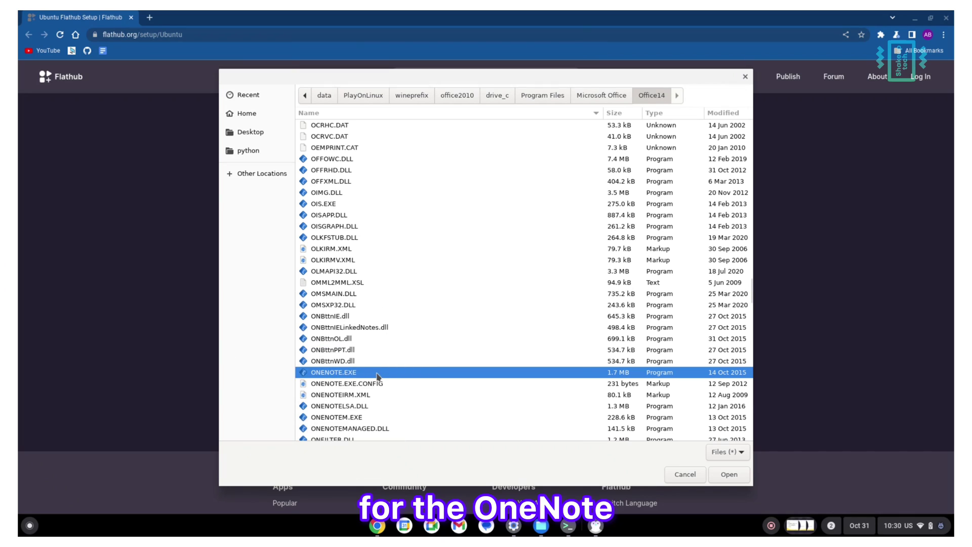
scroll(379, 373, down, 1)
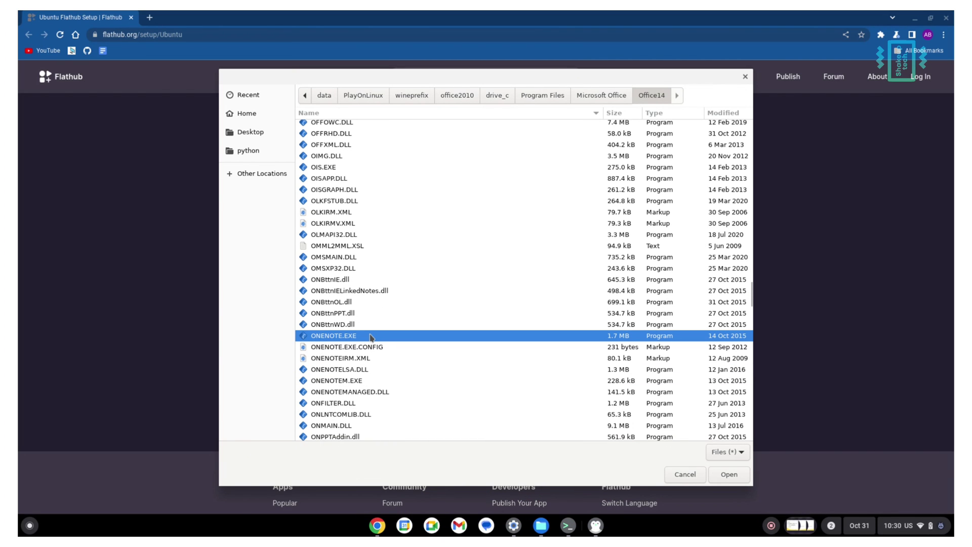
- Confirm ONENOTE.EXE, keep the name ONENOTE (office2010), then cancel the wizard
click(729, 474)
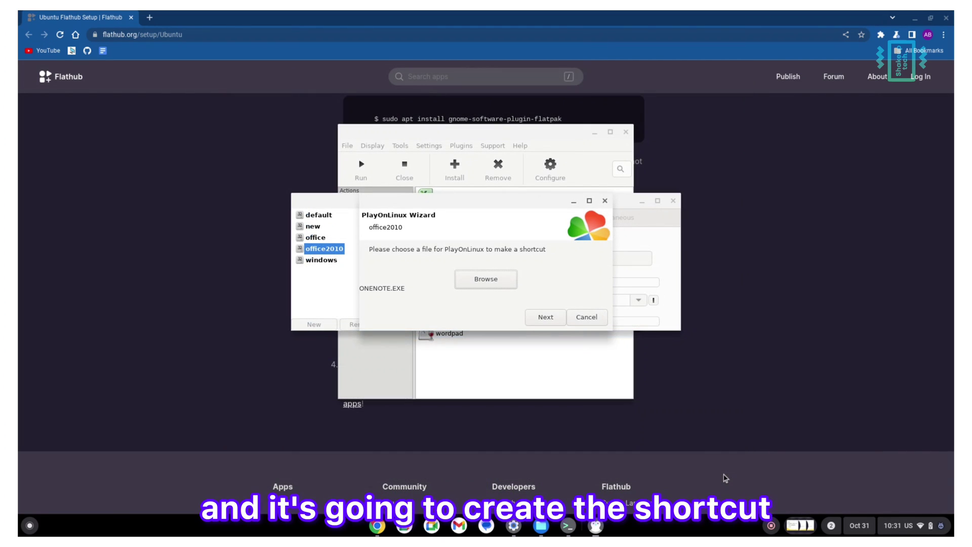
click(545, 318)
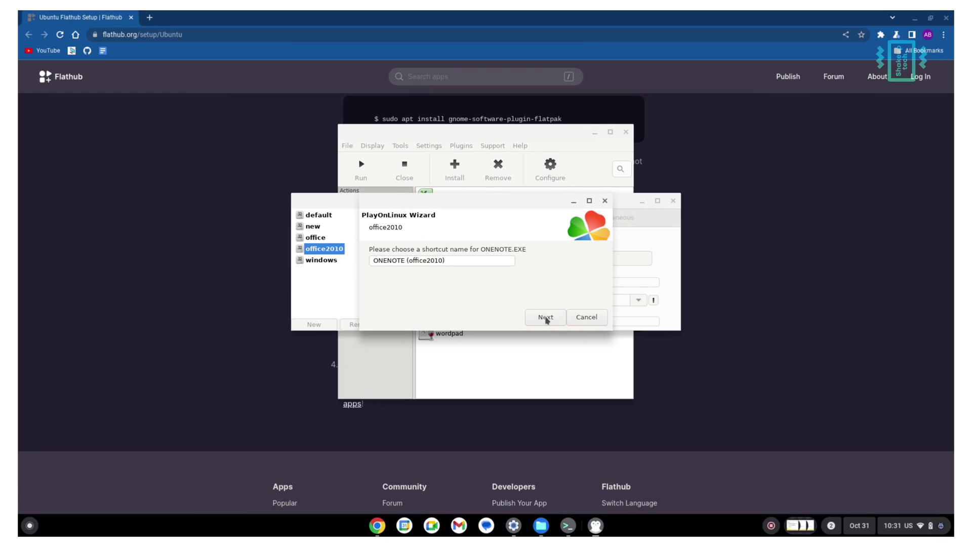
click(546, 318)
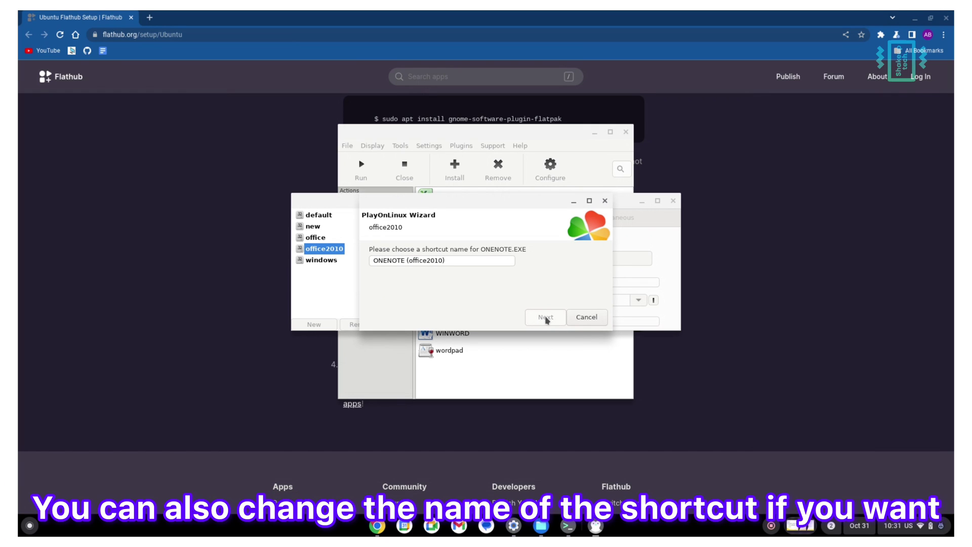
click(587, 317)
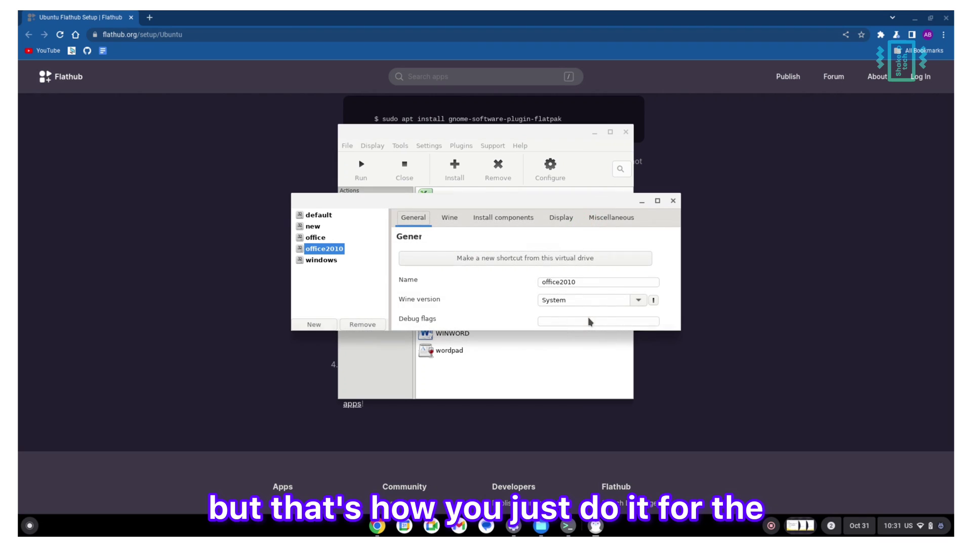
- Close the office2010 settings window and inspect the WINWORD, OUTLOOK and MSACCESS entries
click(673, 201)
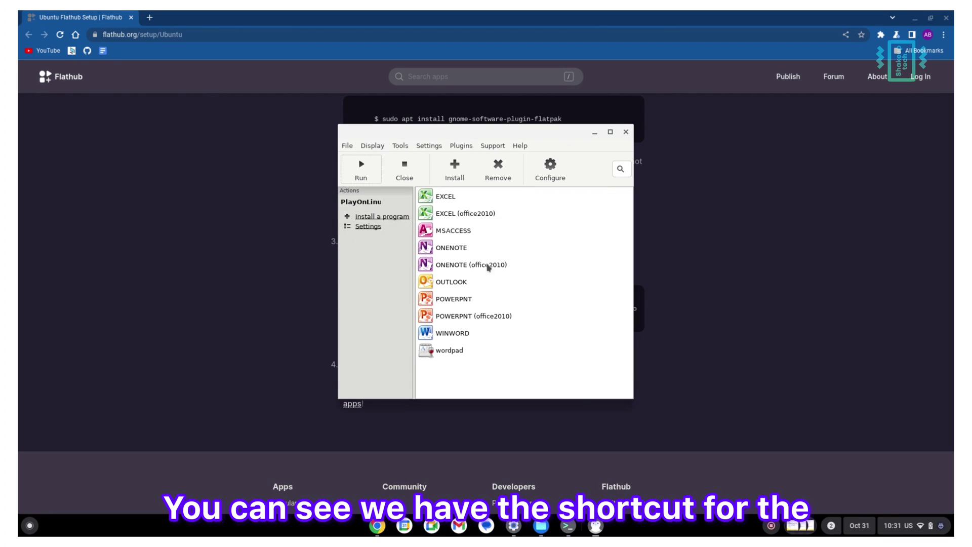
click(457, 334)
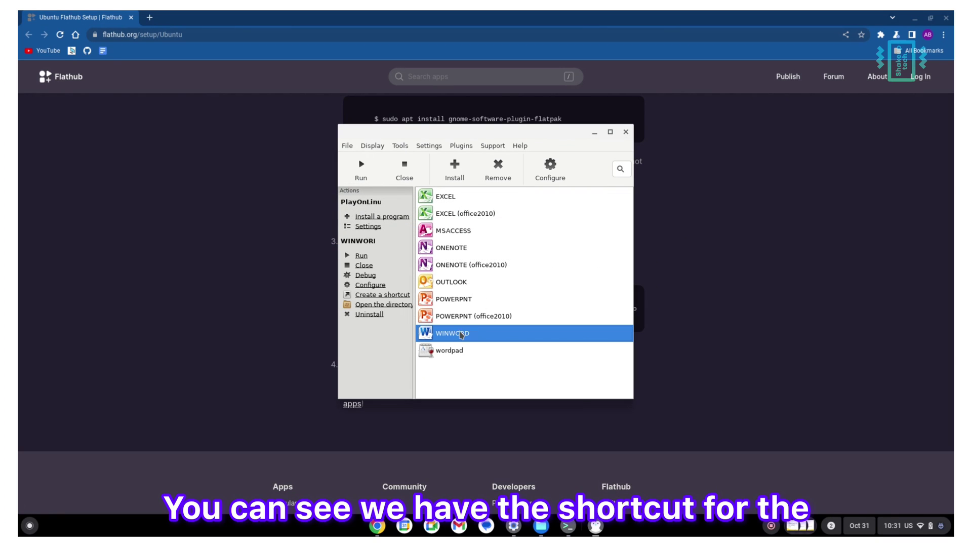
click(457, 285)
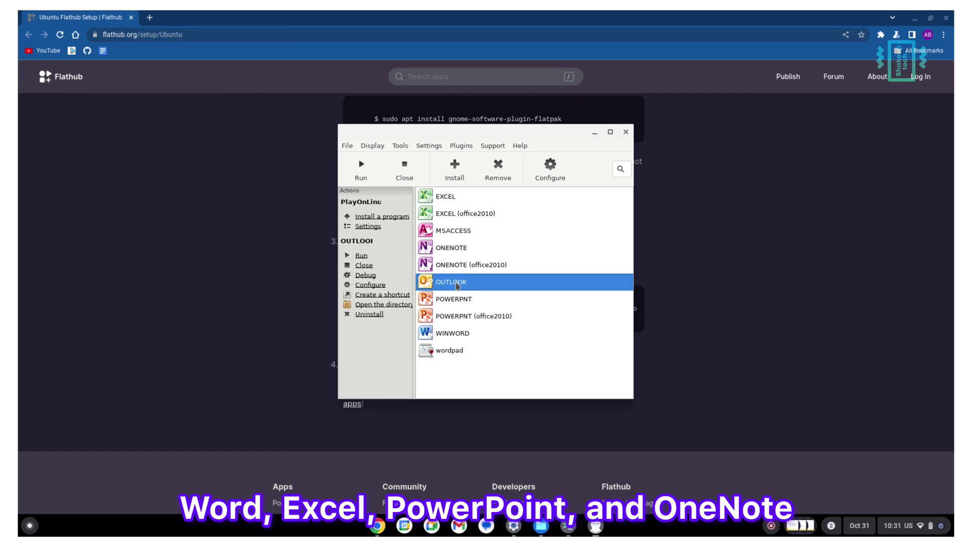
click(459, 234)
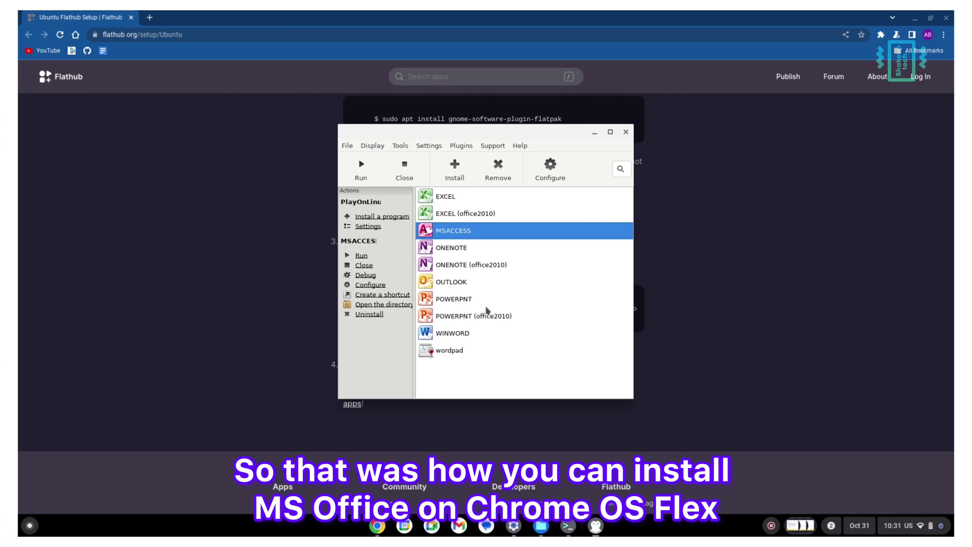